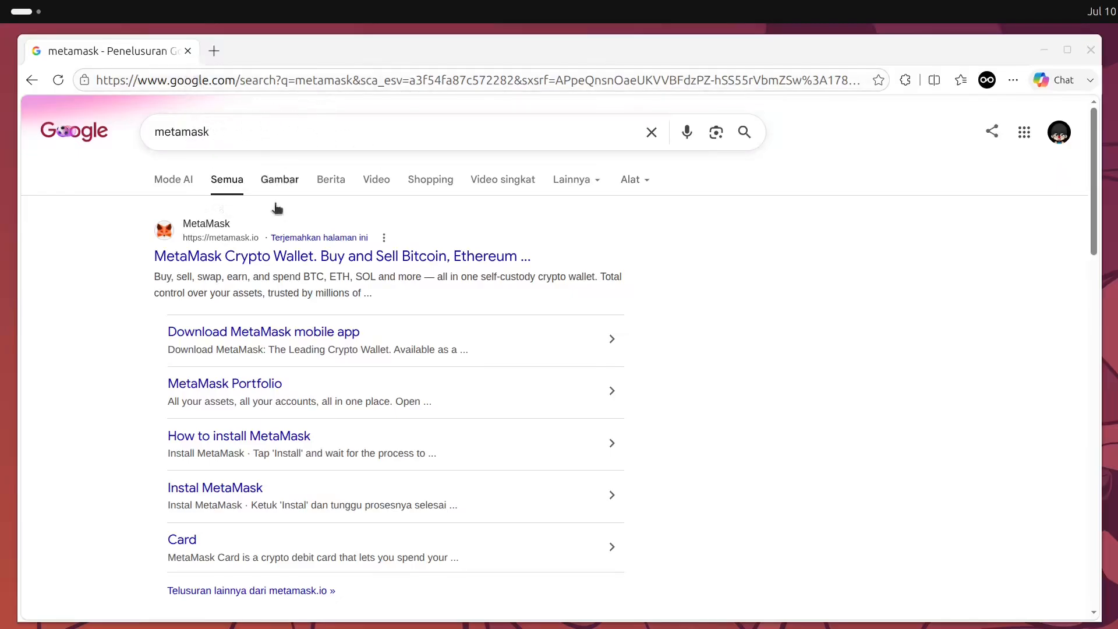
# Open metamask.io from the 'MetaMask Crypto Wallet' Google search result
pyautogui.click(244, 255)
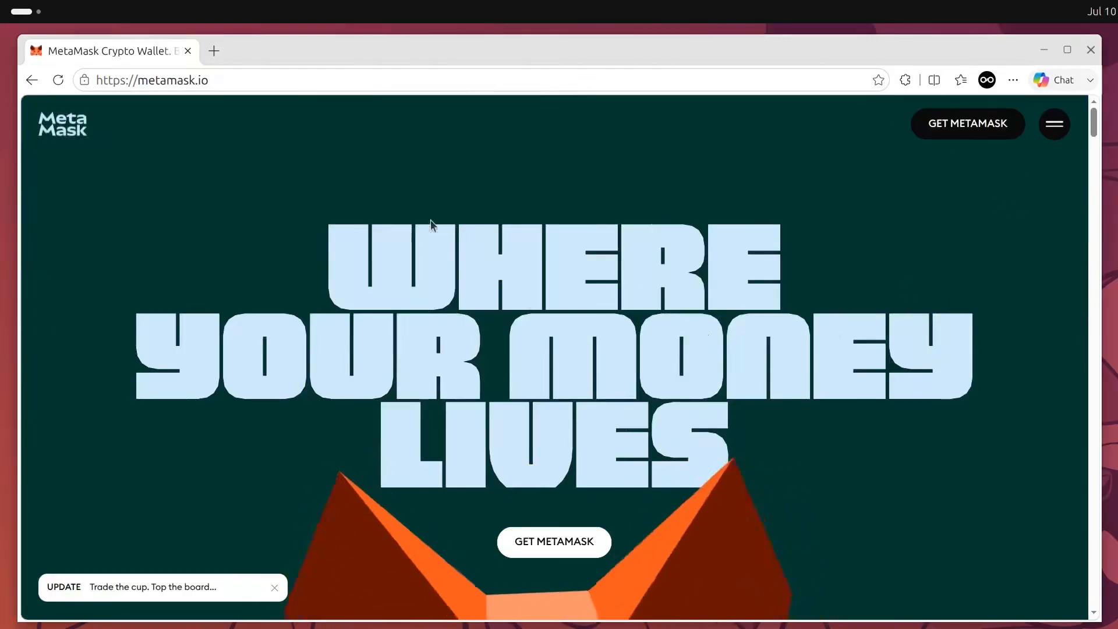
# Go to the GET METAMASK download page and scroll to the browser extension cards
pyautogui.click(978, 134)
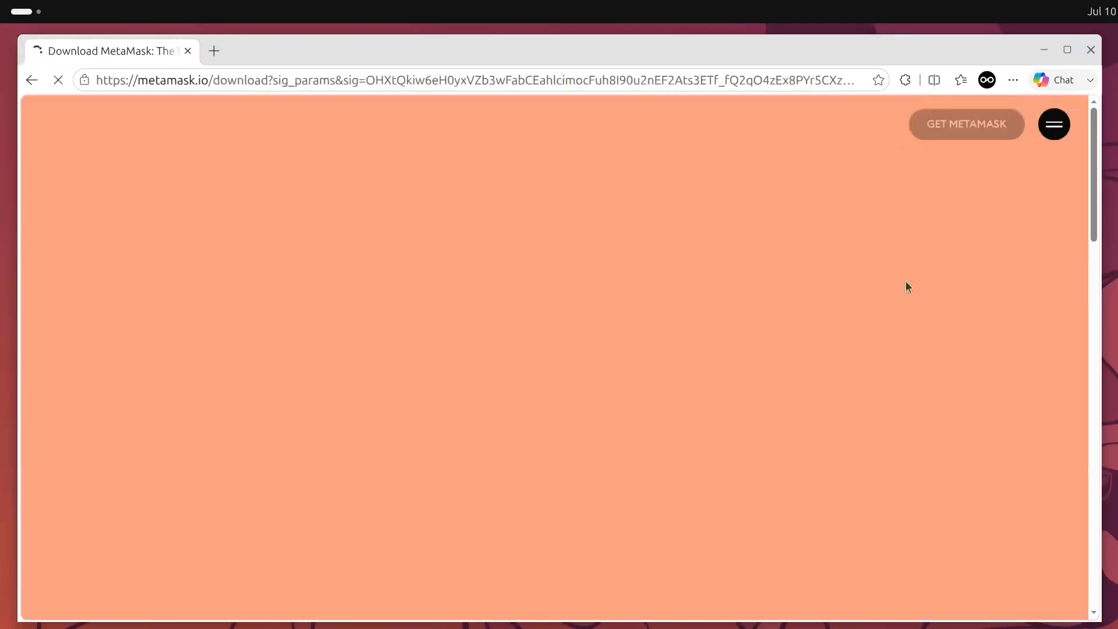
pyautogui.scroll(-3, 620, 299)
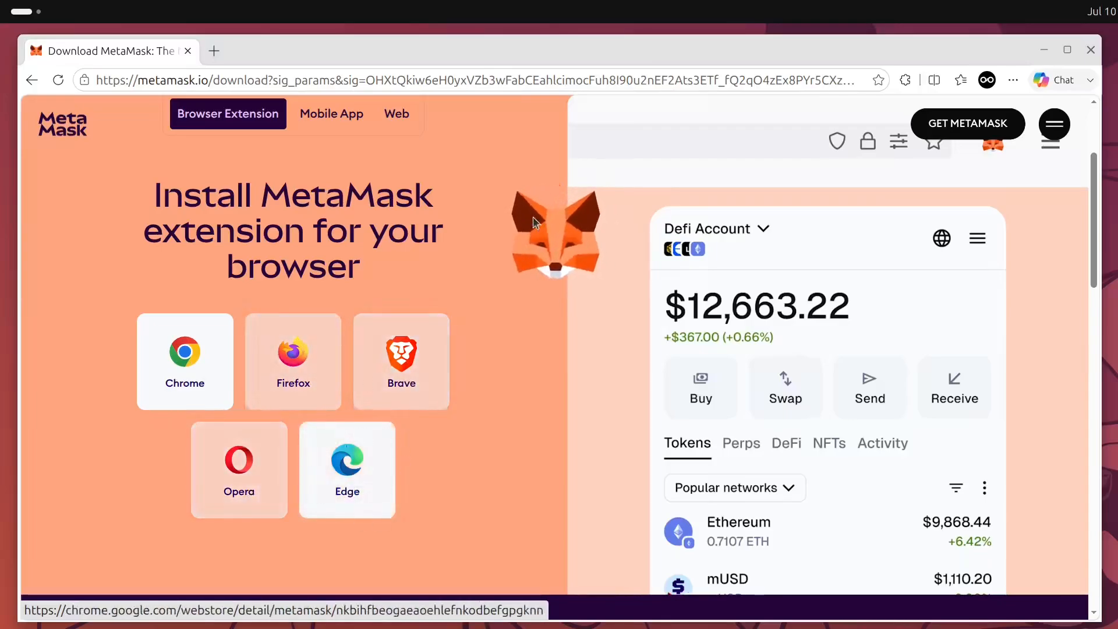
# Add MetaMask to Edge from its Chrome Web Store listing and dismiss the Edge banner
pyautogui.click(358, 477)
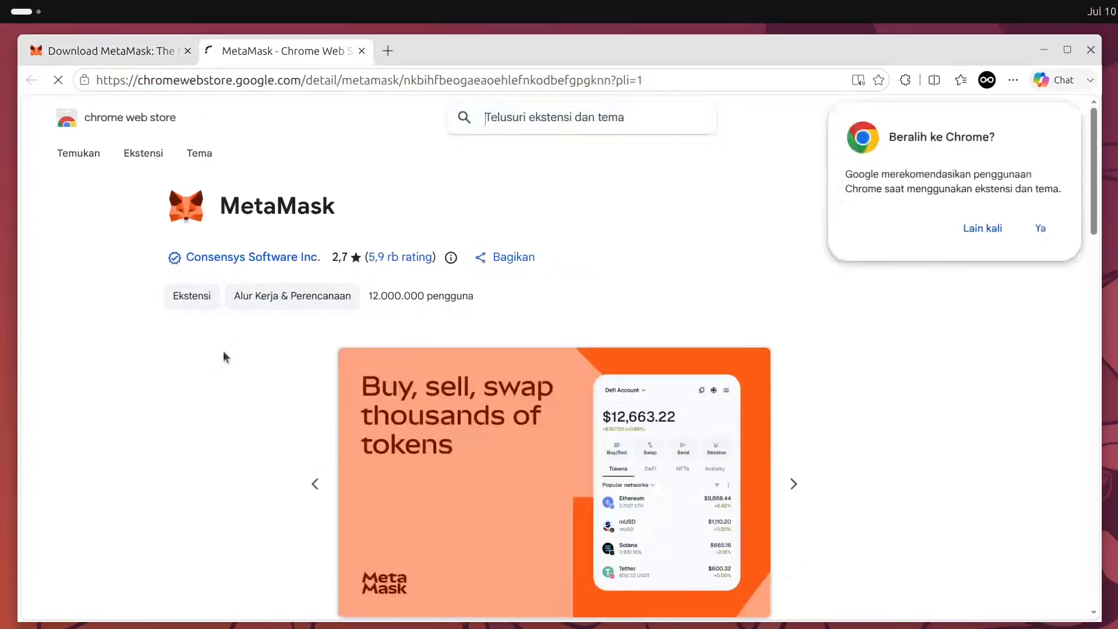
pyautogui.click(189, 52)
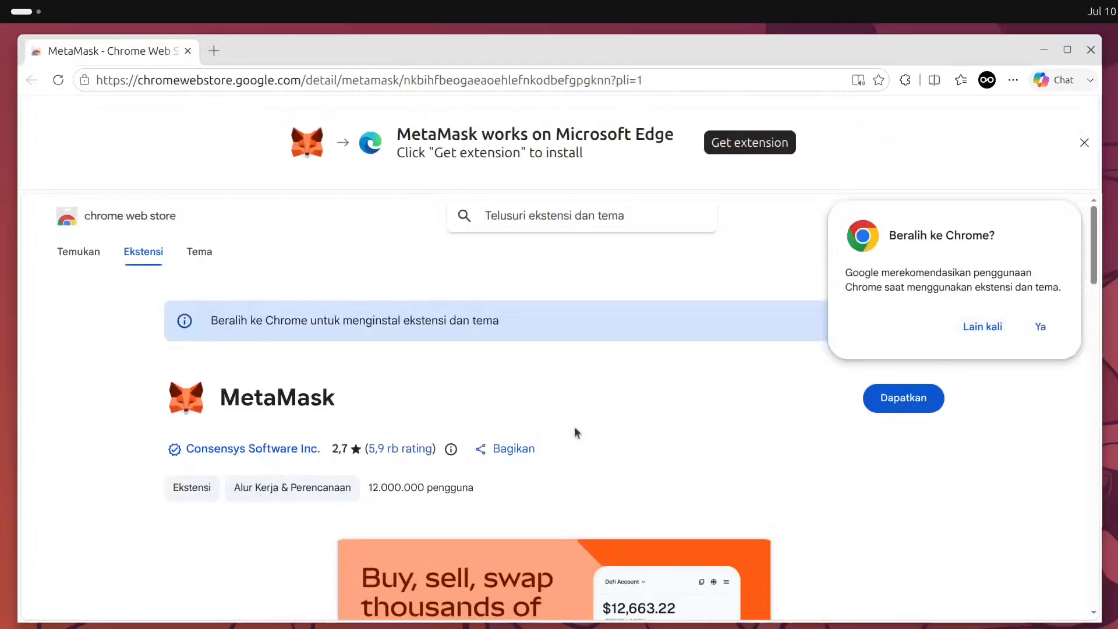
pyautogui.click(897, 400)
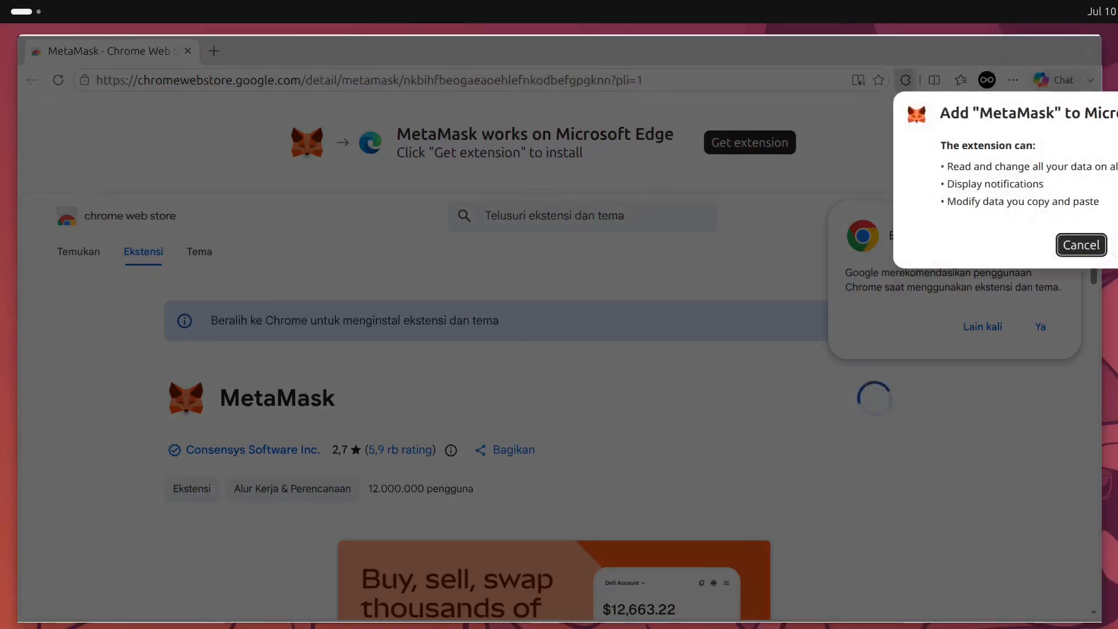
pyautogui.click(1115, 244)
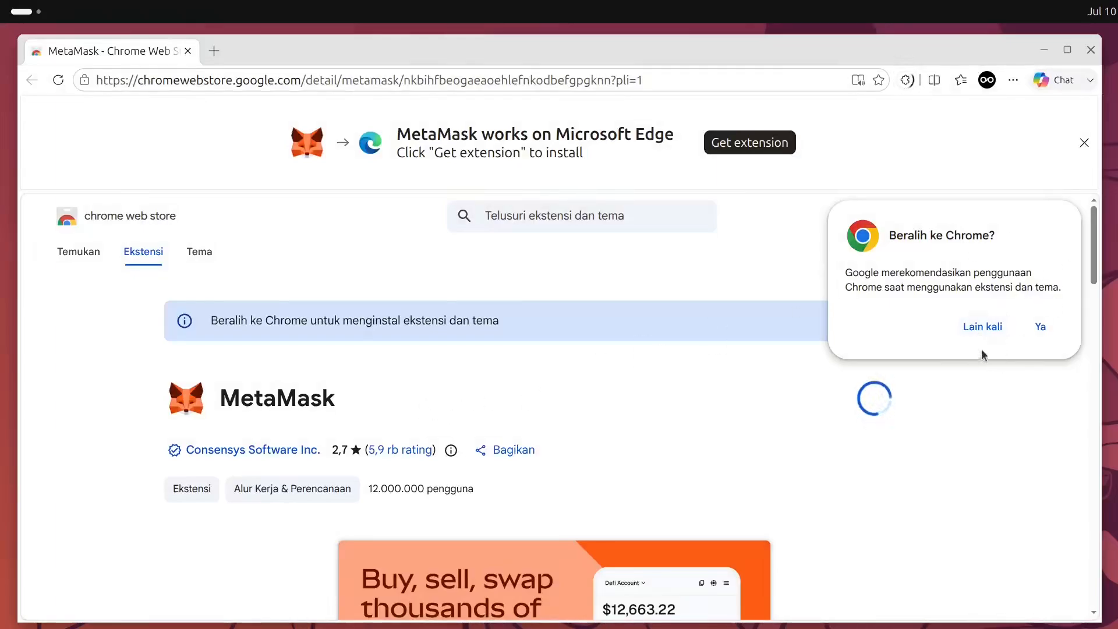
pyautogui.moveTo(253, 441)
pyautogui.click(1084, 143)
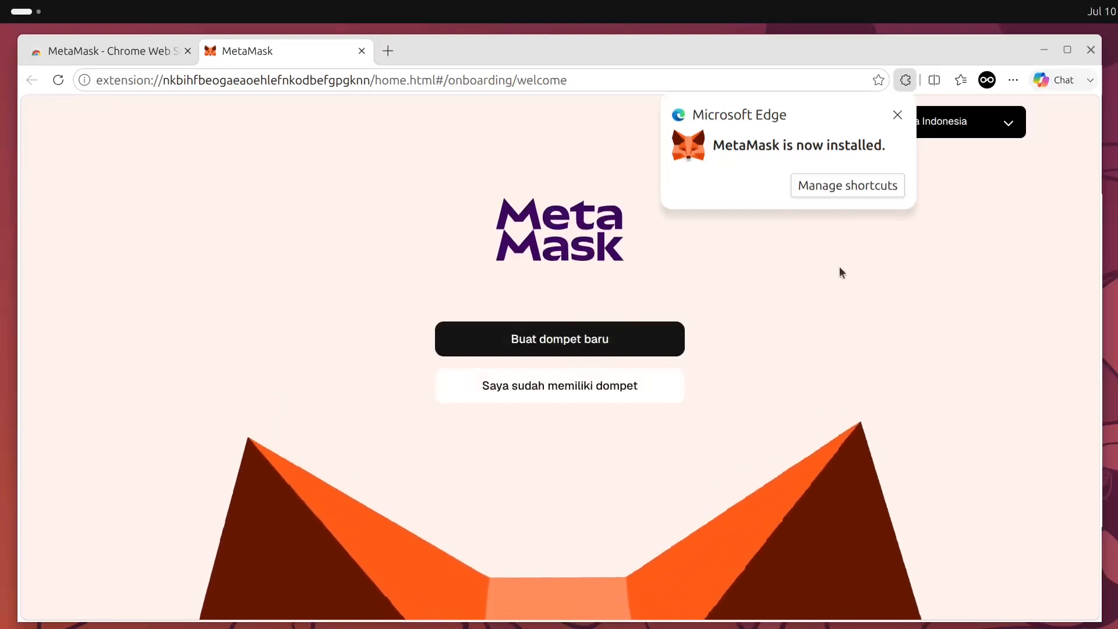
# Close the Web Store tab and install notice, then choose Buat dompet baru
pyautogui.click(187, 51)
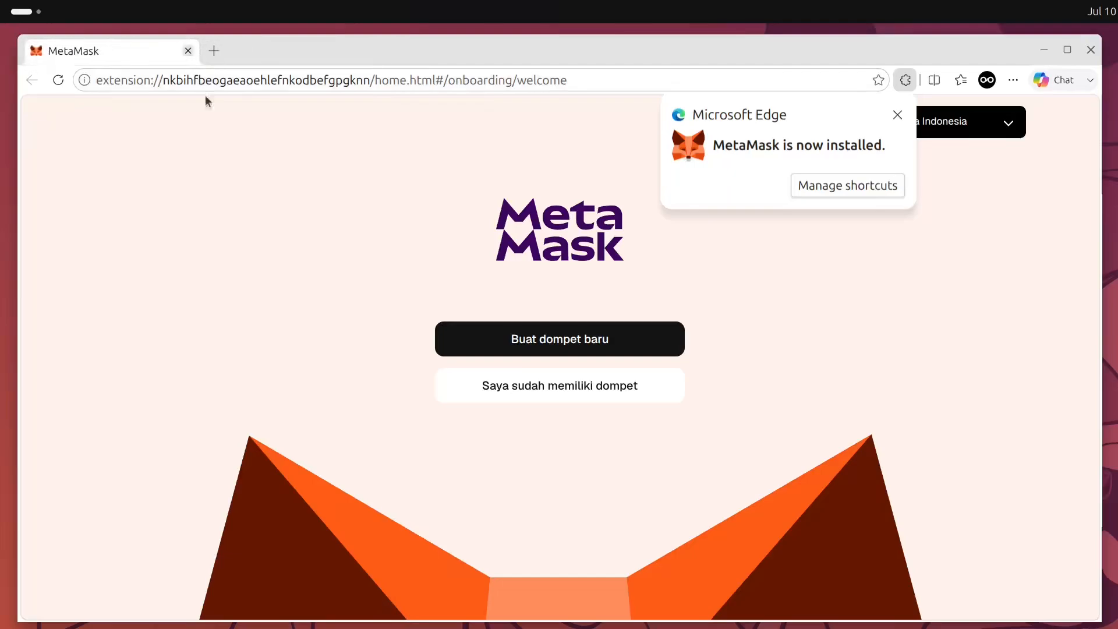
pyautogui.click(897, 116)
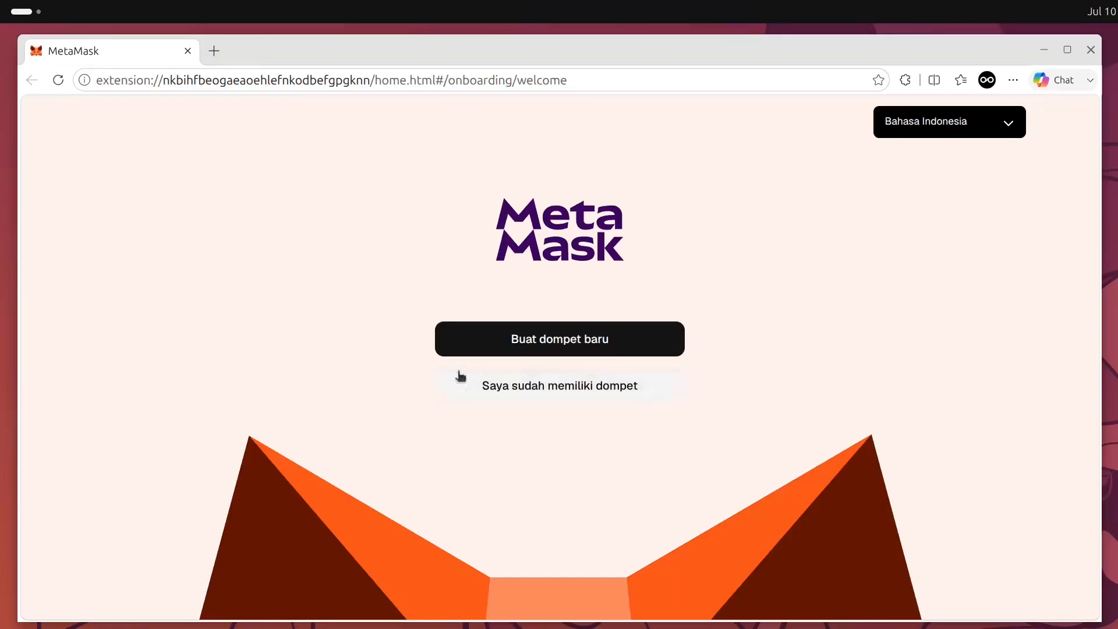
pyautogui.click(549, 343)
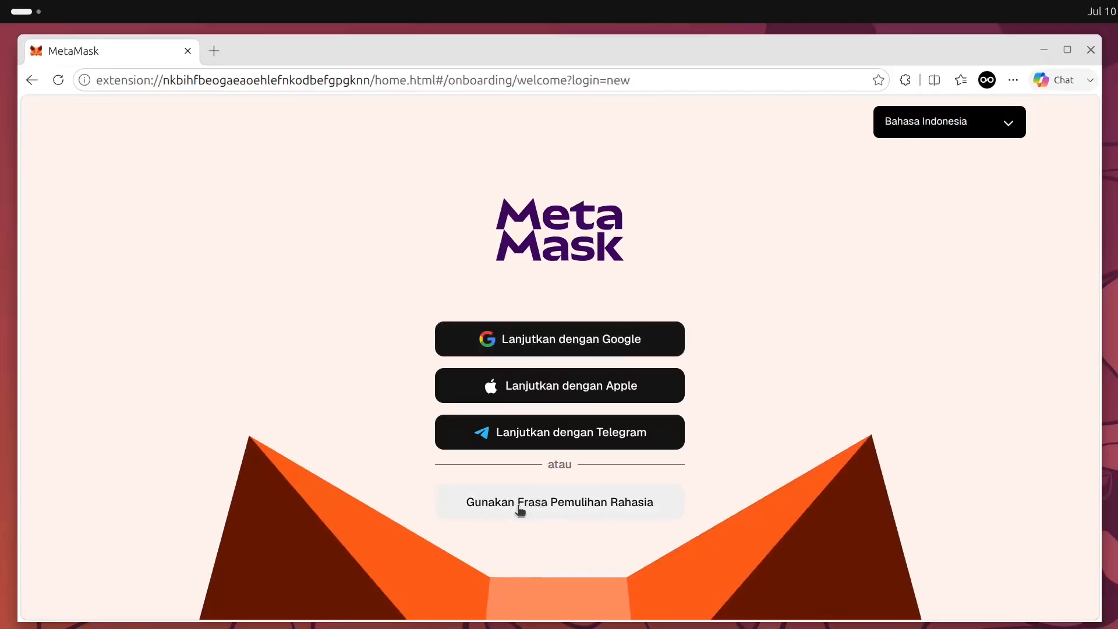
# Pick the Secret Recovery Phrase route, enter and confirm a new wallet password, and accept it can't be reset
pyautogui.click(584, 511)
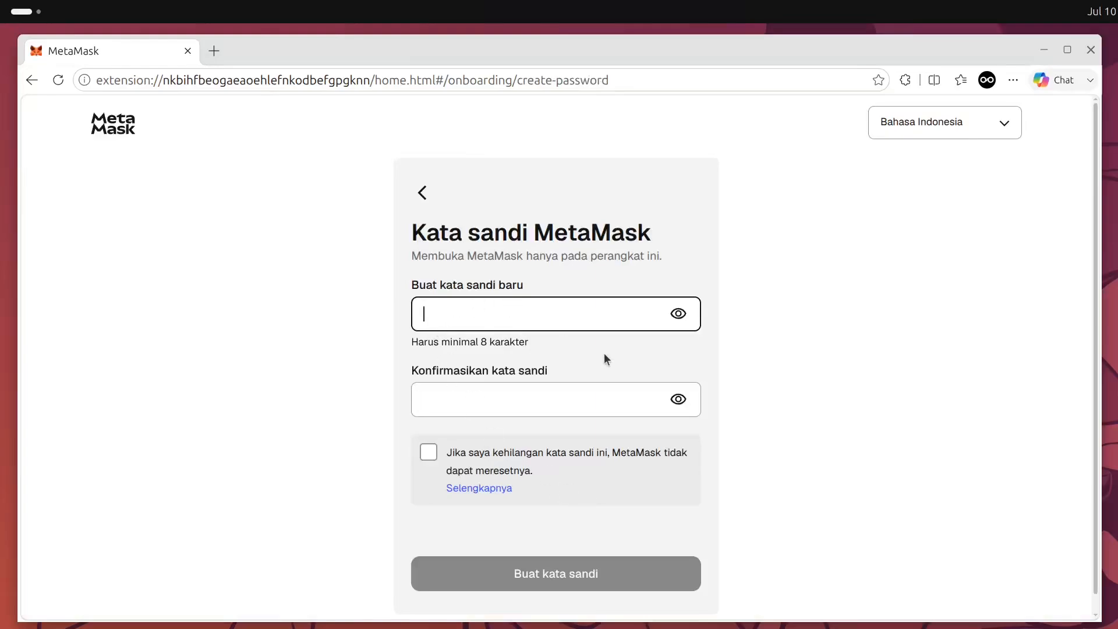
pyautogui.click(678, 313)
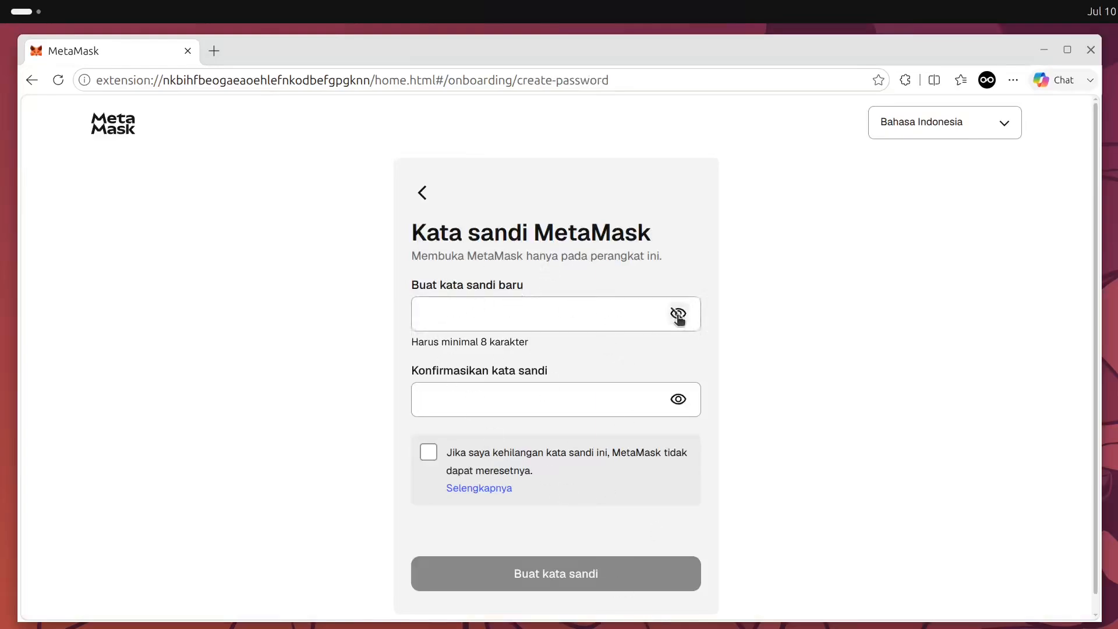
pyautogui.click(632, 318)
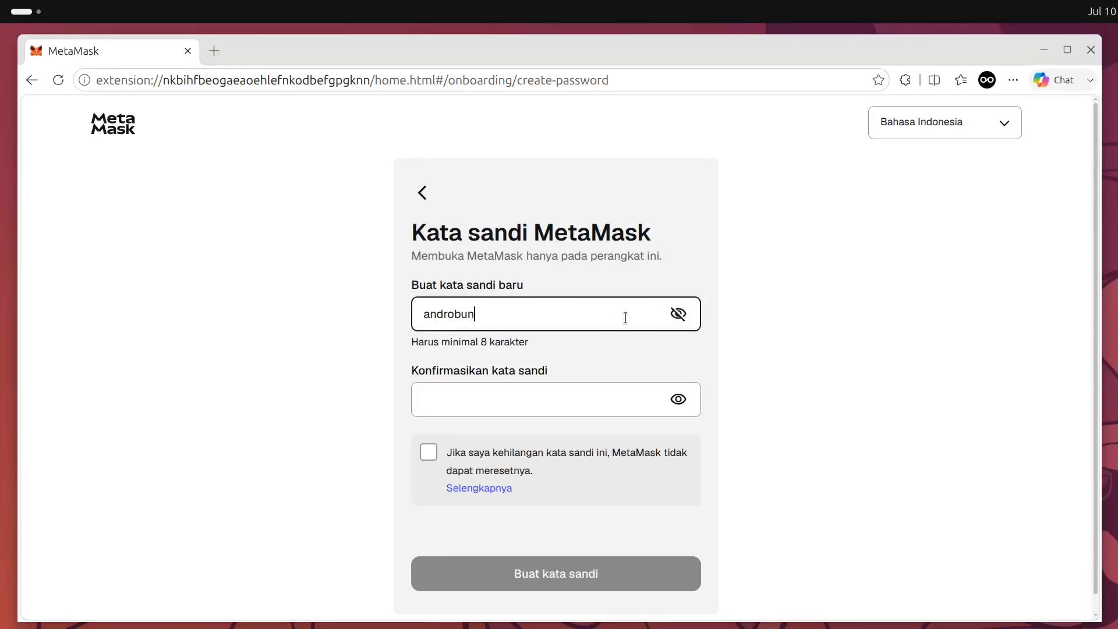
pyautogui.click(624, 399)
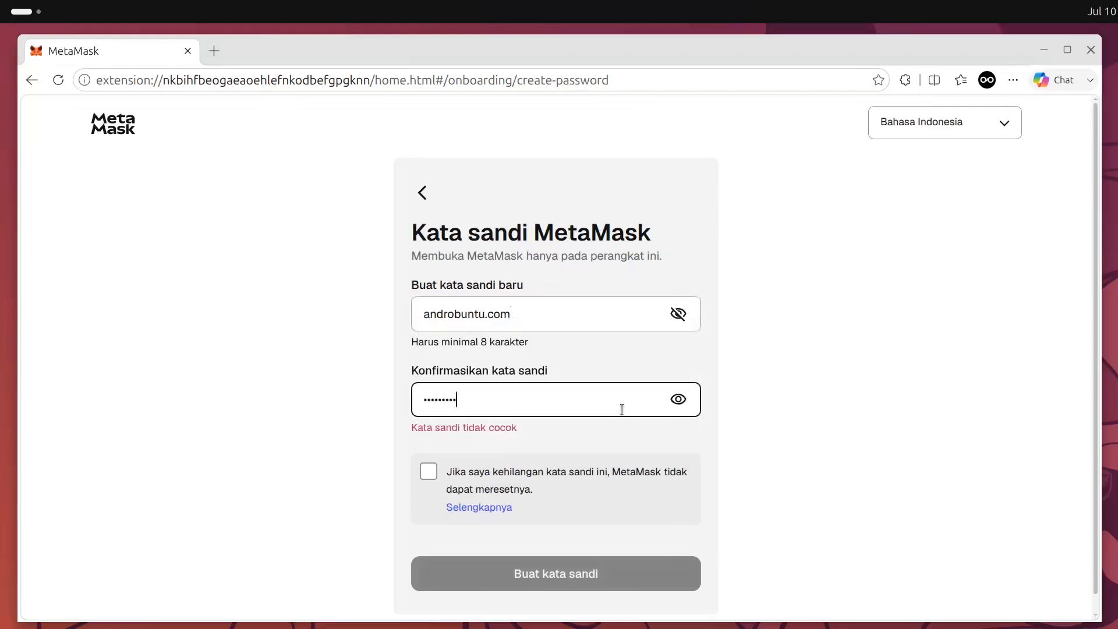
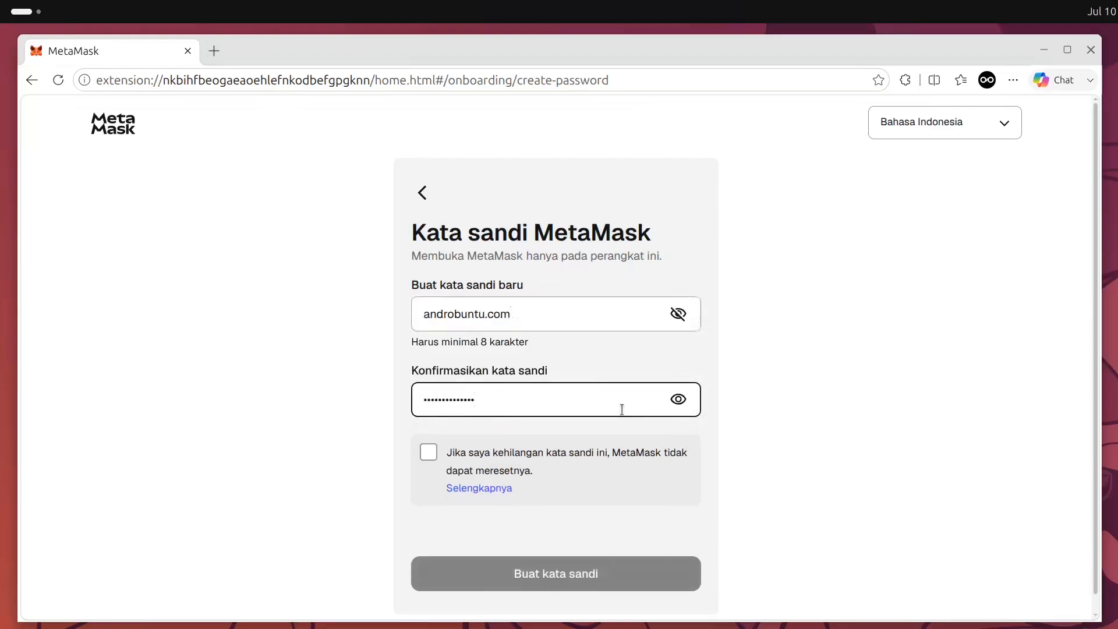
pyautogui.click(687, 402)
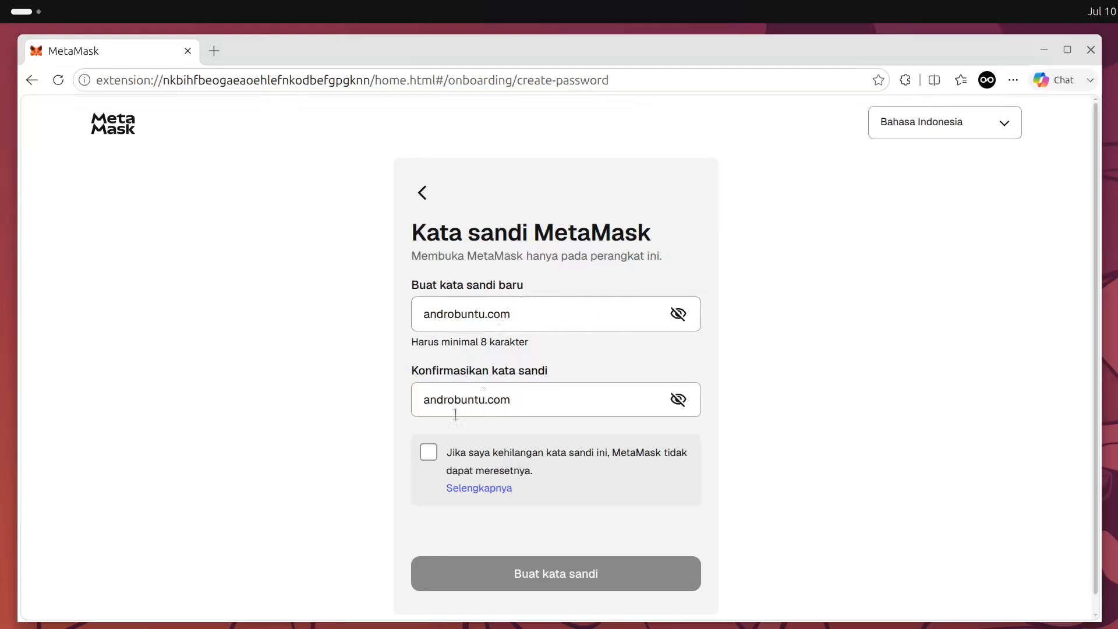
pyautogui.click(429, 453)
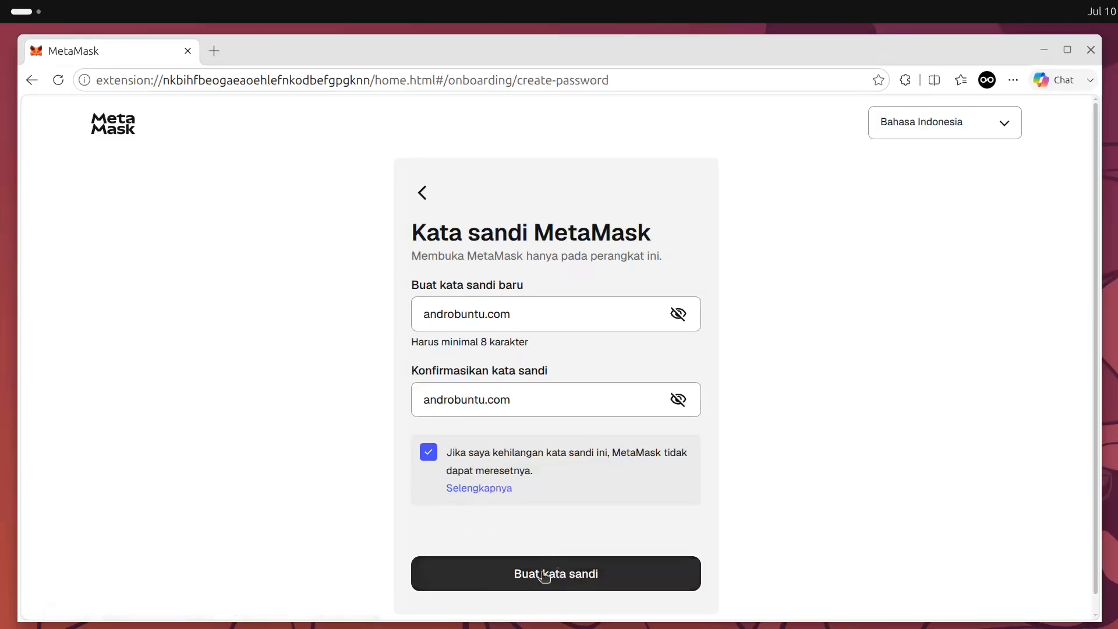
pyautogui.click(578, 575)
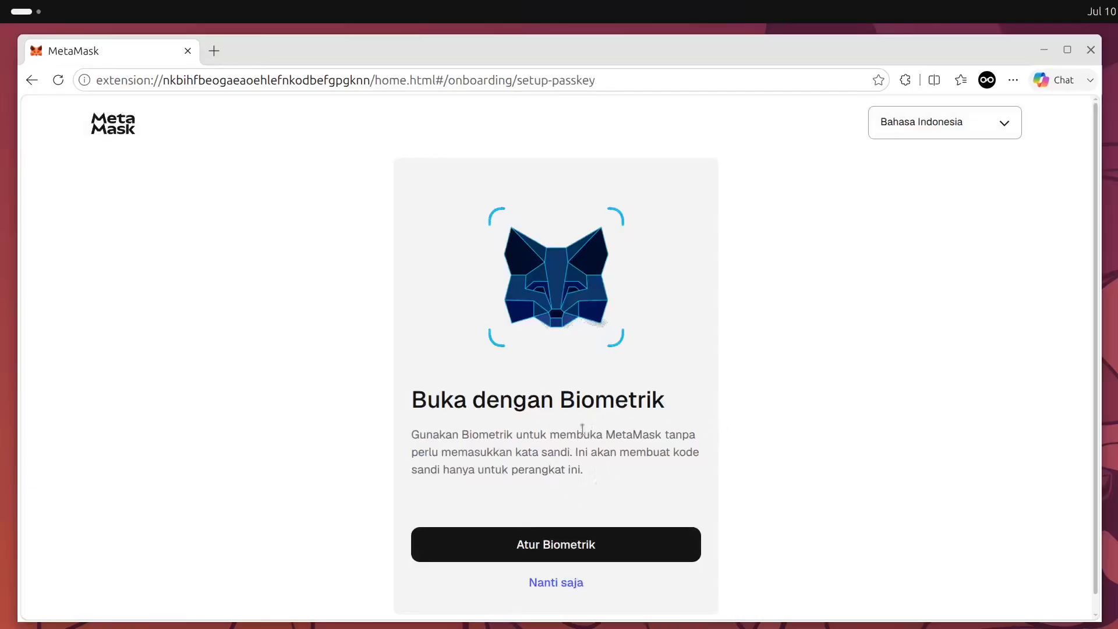
# Choose Nanti saja to skip biometric unlock
pyautogui.click(563, 584)
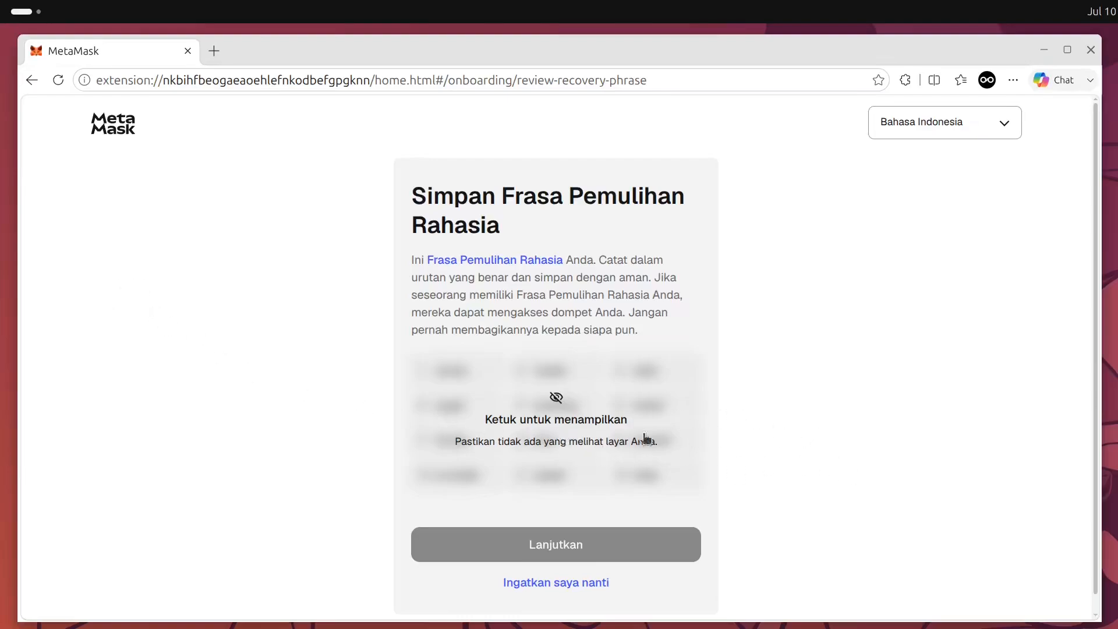
# Reveal the 12-word recovery phrase and drag an empty note beside it
pyautogui.click(527, 418)
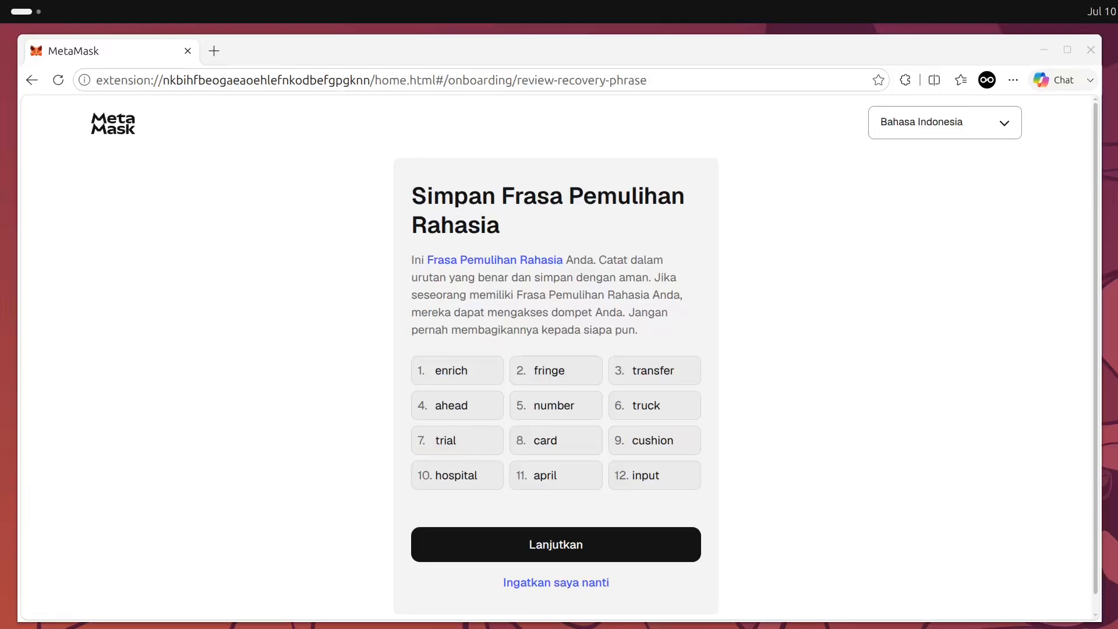
pyautogui.moveTo(809, 627); pyautogui.dragTo(196, 229)
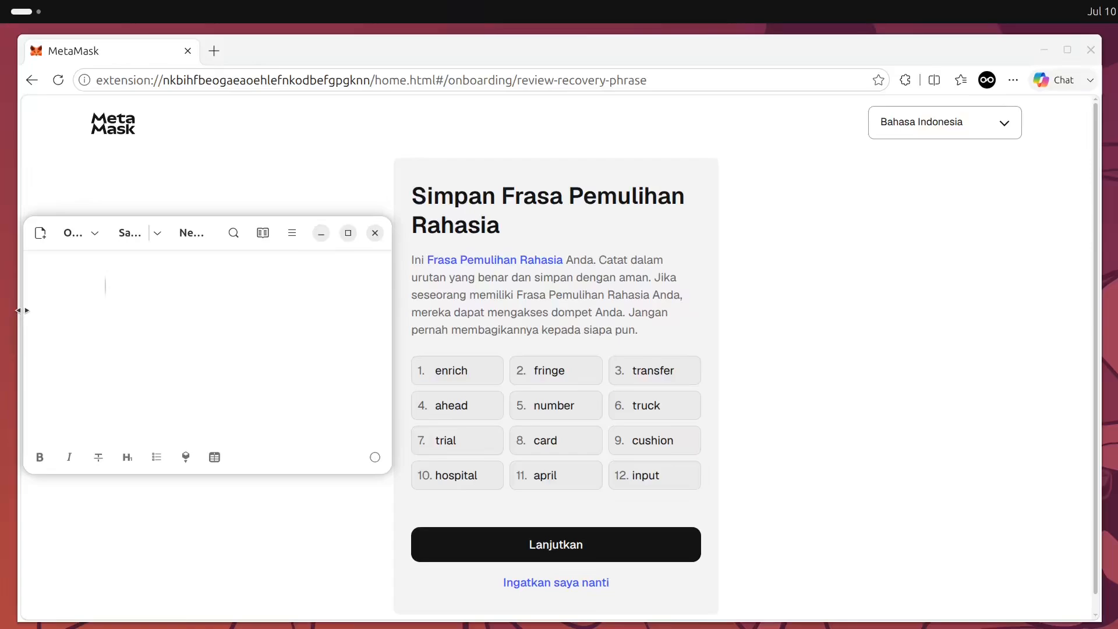
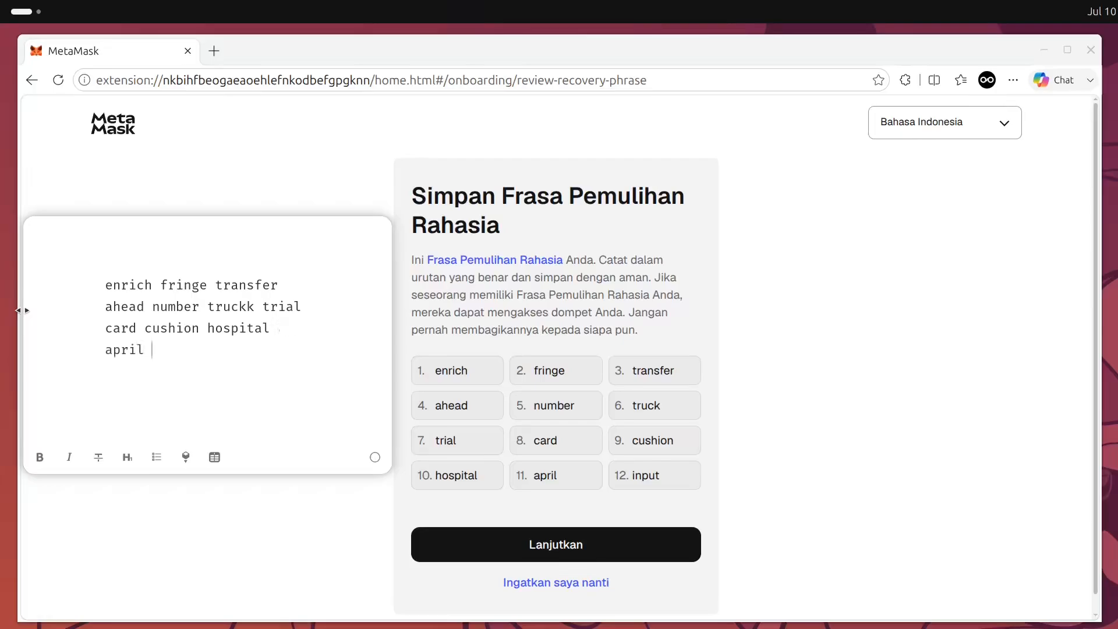
# Write the 12 recovery words into the note, pin it Always on Top, and continue to confirmation
pyautogui.moveTo(3, 449)
pyautogui.rightClick(208, 234)
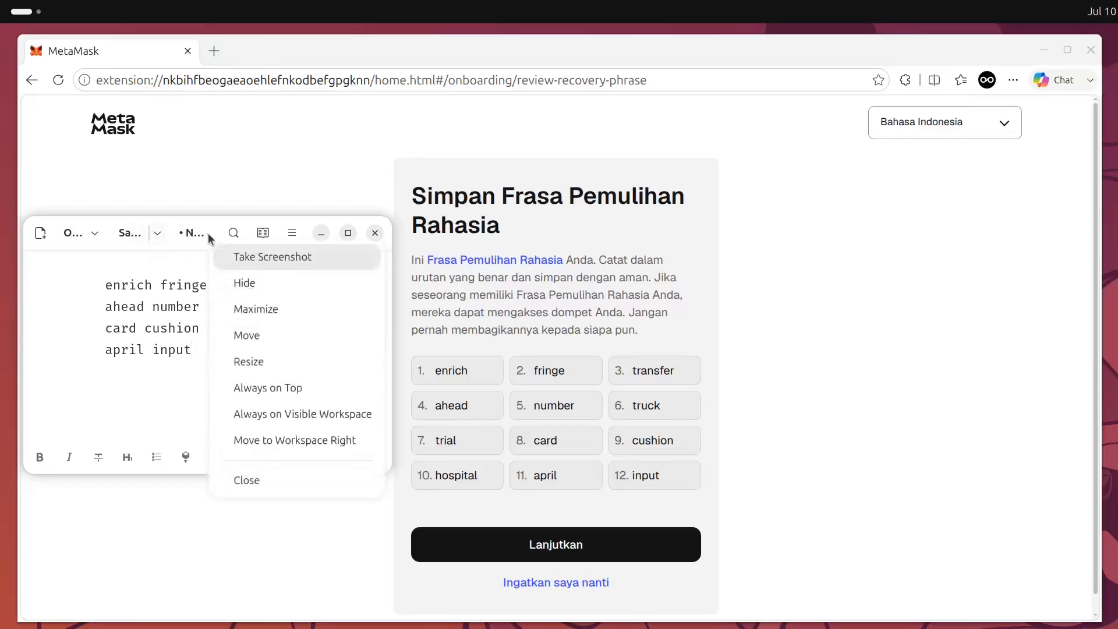
pyautogui.click(290, 388)
pyautogui.click(562, 550)
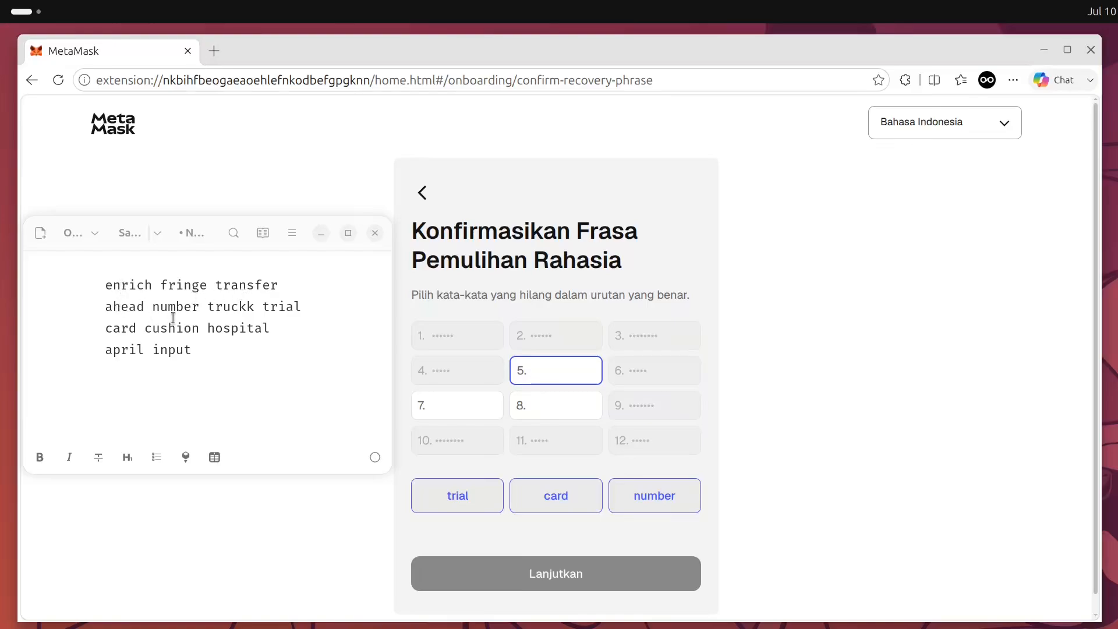
# Fill recovery words 5, 7 and 8, submit, and acknowledge the success dialog with Mengerti
pyautogui.click(657, 499)
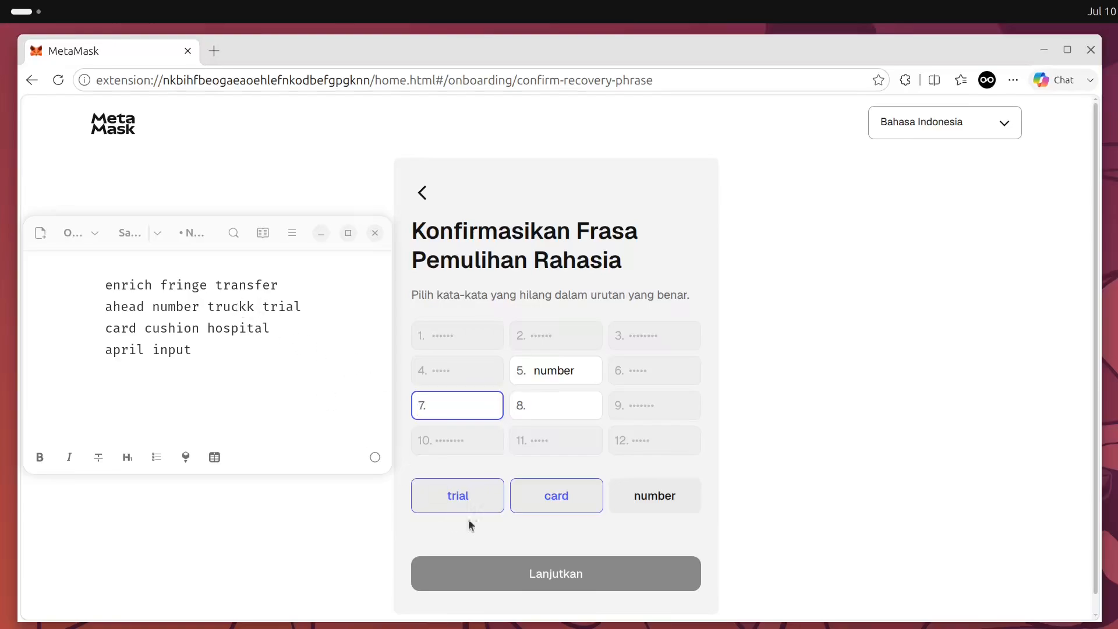
pyautogui.click(460, 498)
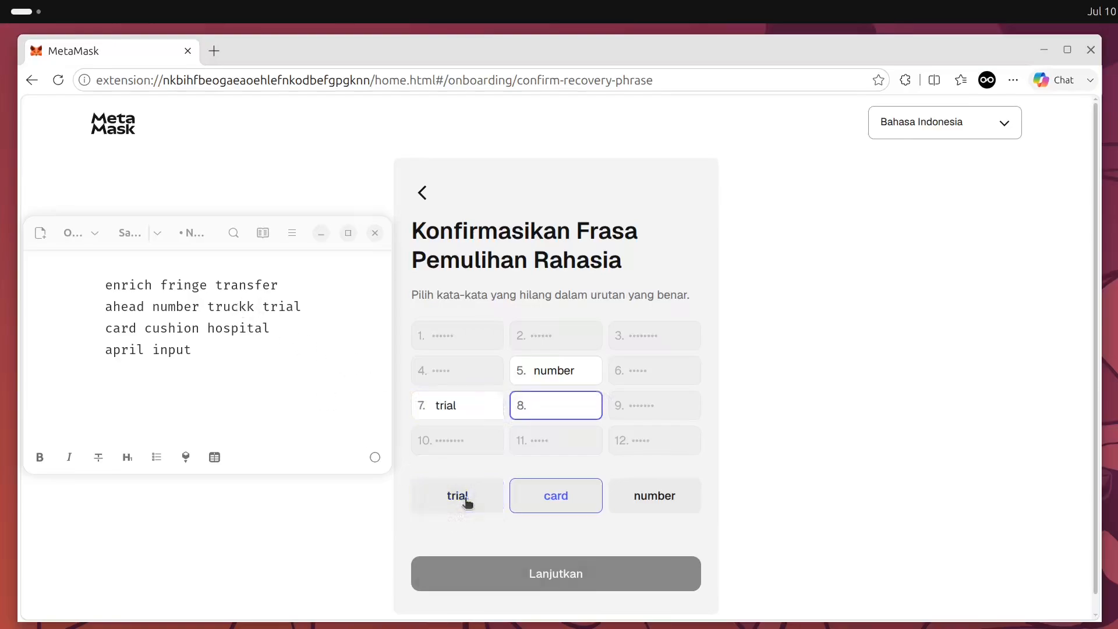
pyautogui.click(558, 501)
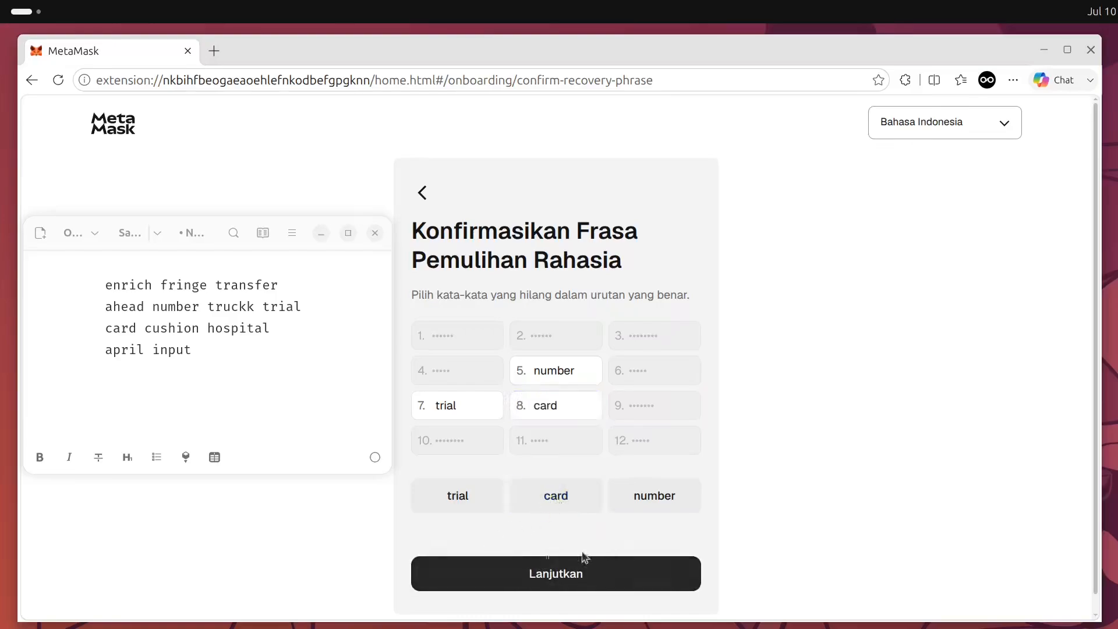
pyautogui.click(571, 583)
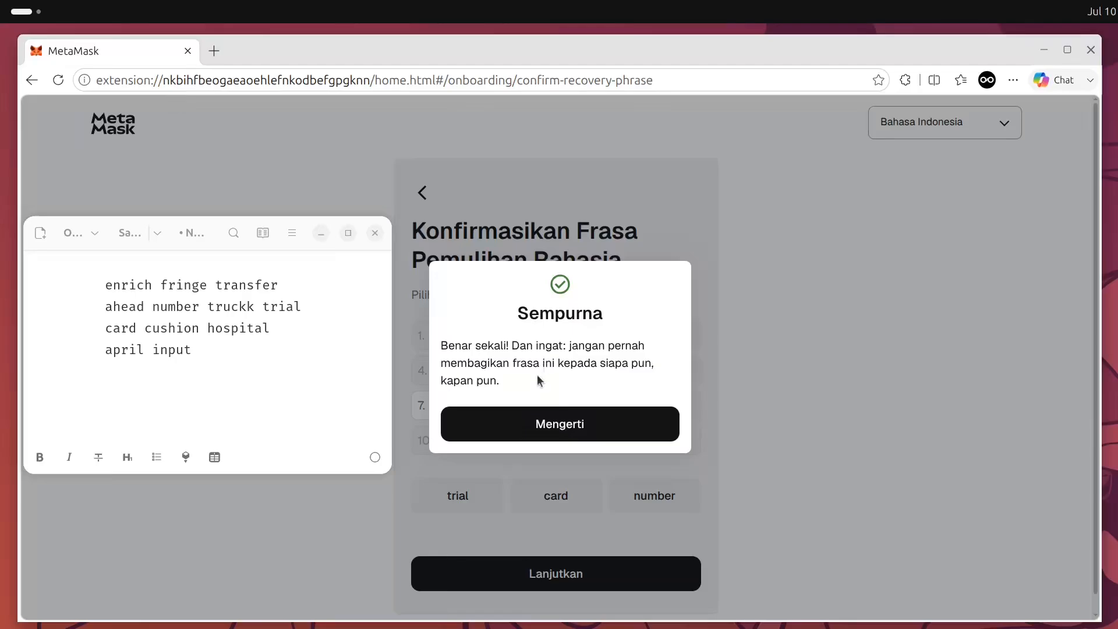
pyautogui.click(540, 418)
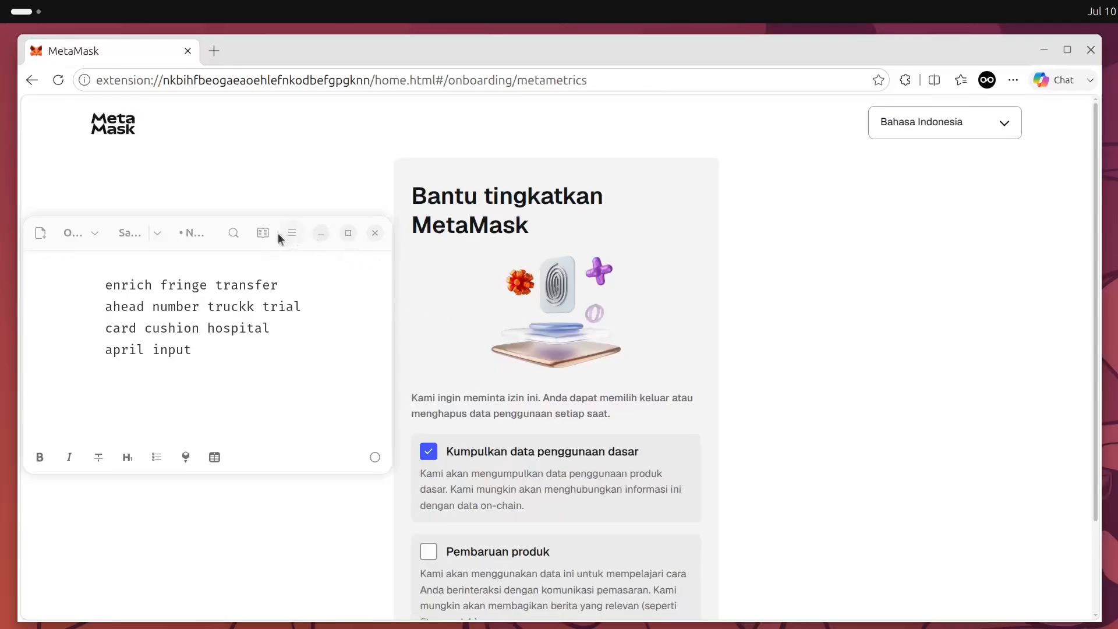
# Move Notes aside, uncheck 'Kumpulkan data penggunaan dasar', and continue
pyautogui.moveTo(279, 237); pyautogui.dragTo(1116, 442)
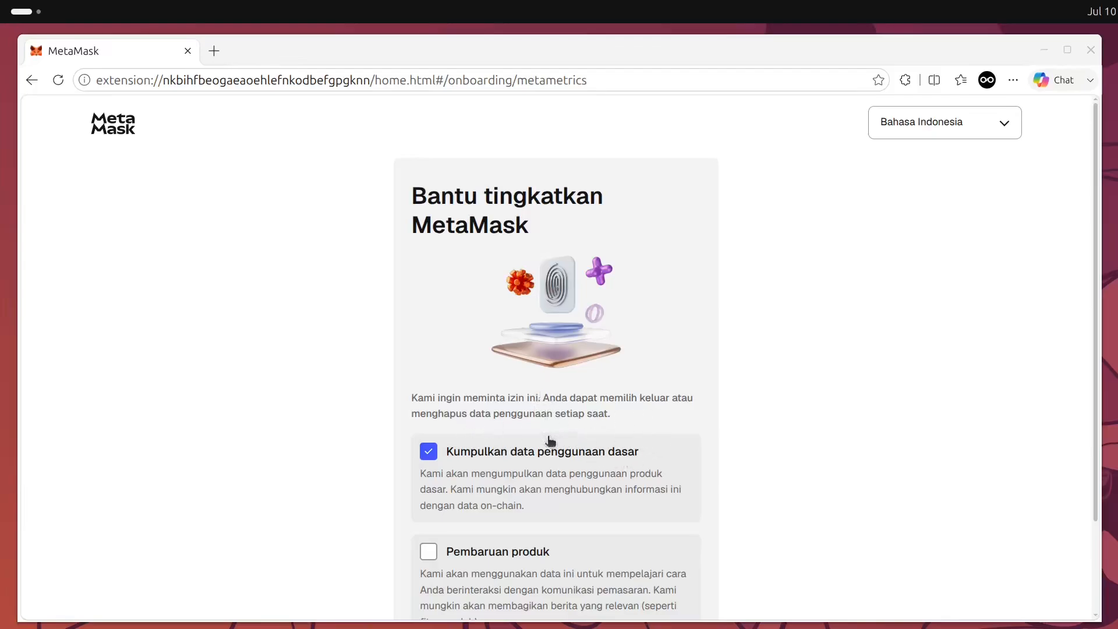
pyautogui.scroll(-2, 588, 413)
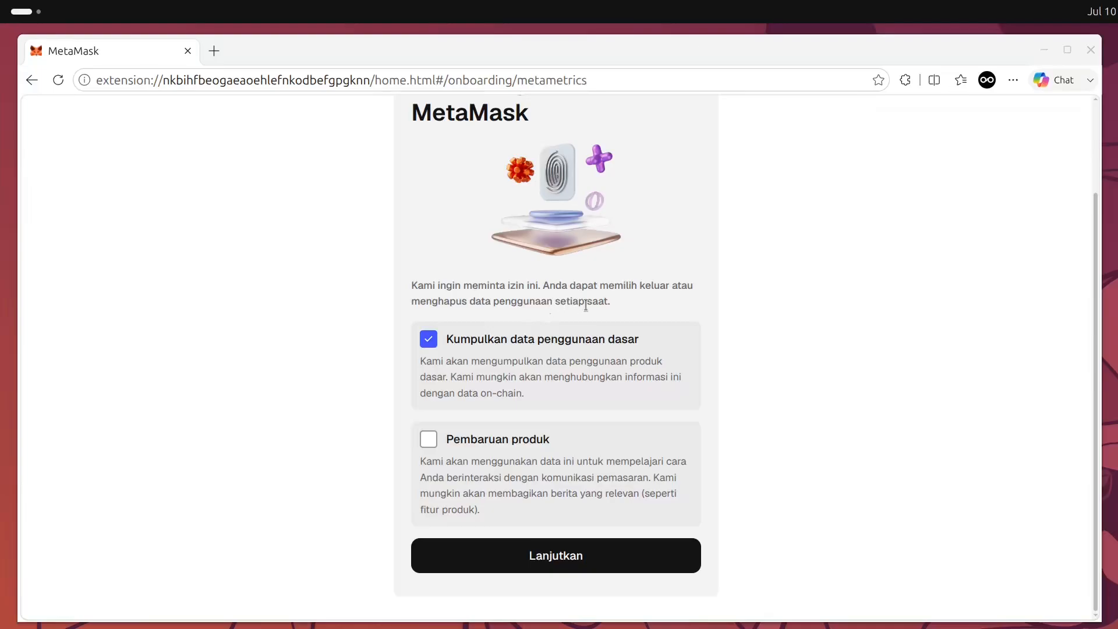
pyautogui.click(428, 343)
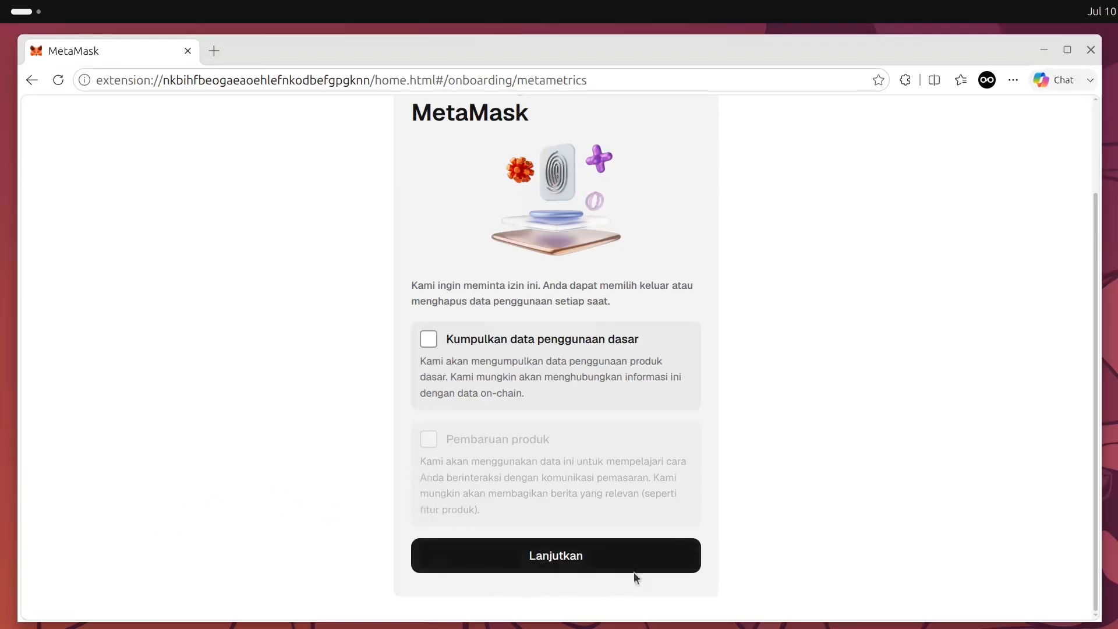
pyautogui.click(556, 556)
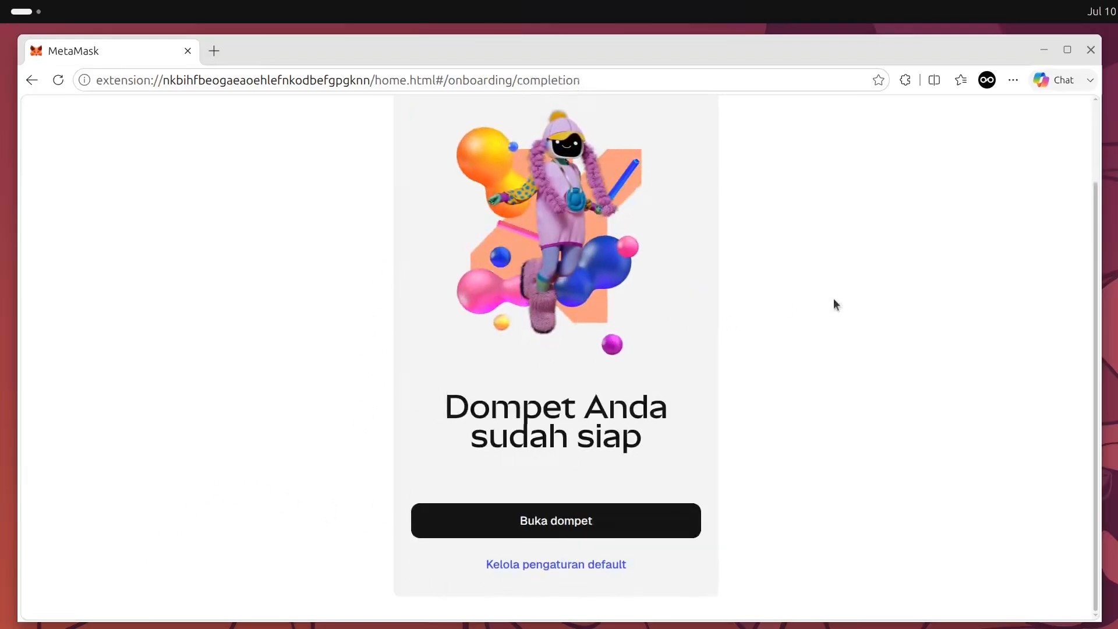
# Open the restored wallet with 'Buka dompet' and continue past the 'Lanjutkan dengan hati-hati' warning
pyautogui.scroll(-2, 640, 389)
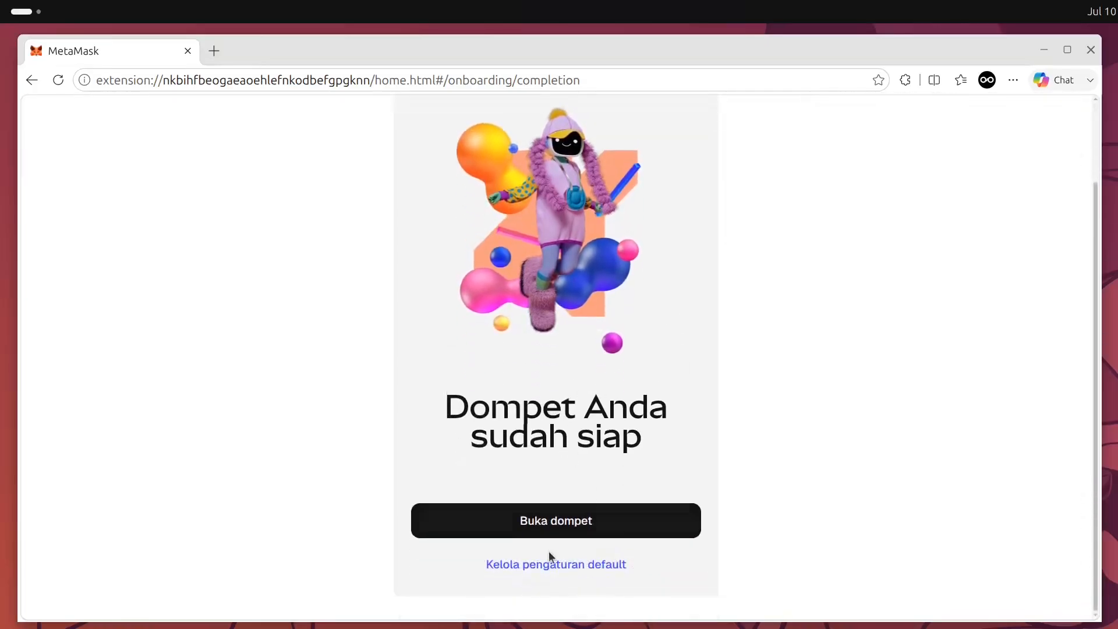
pyautogui.click(564, 526)
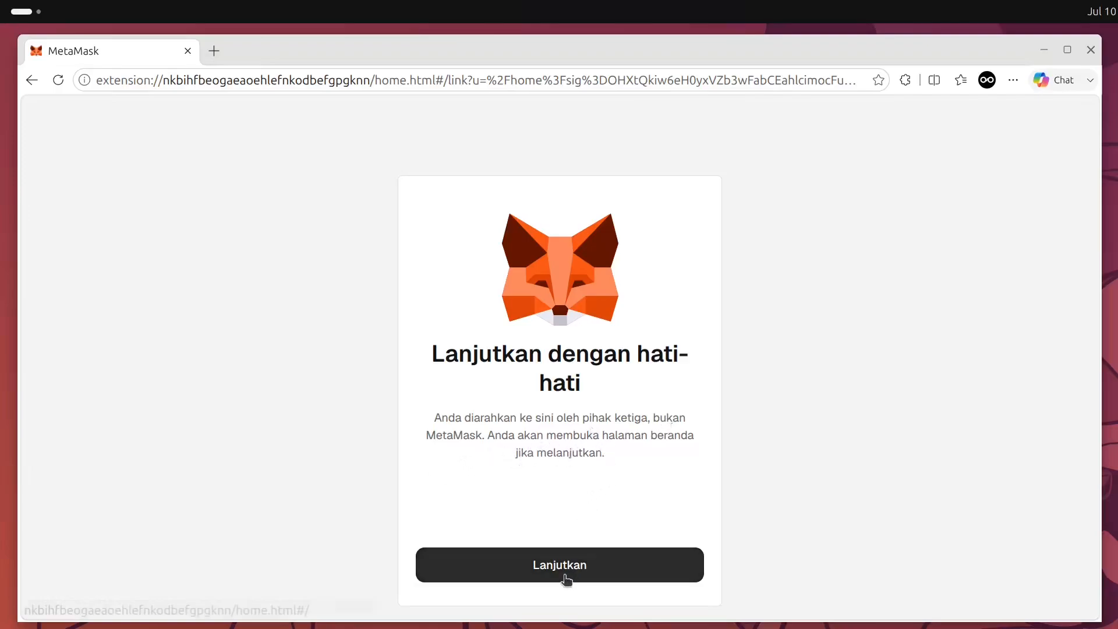
pyautogui.click(582, 561)
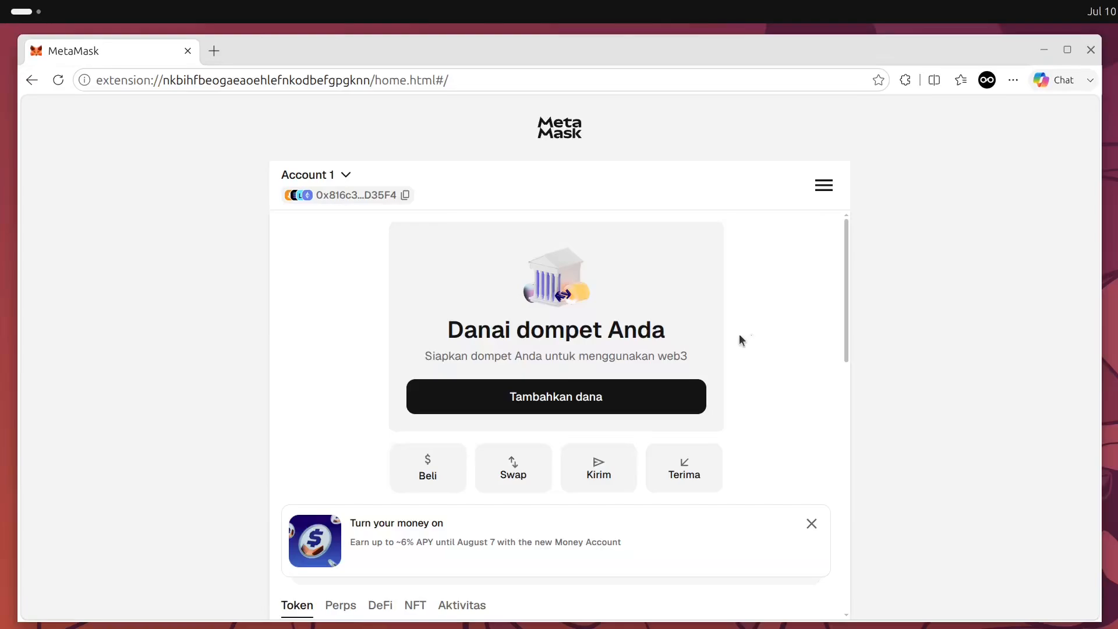
# Dismiss the 'Turn your money on' and S&P500 promo banners on the wallet home
pyautogui.click(812, 524)
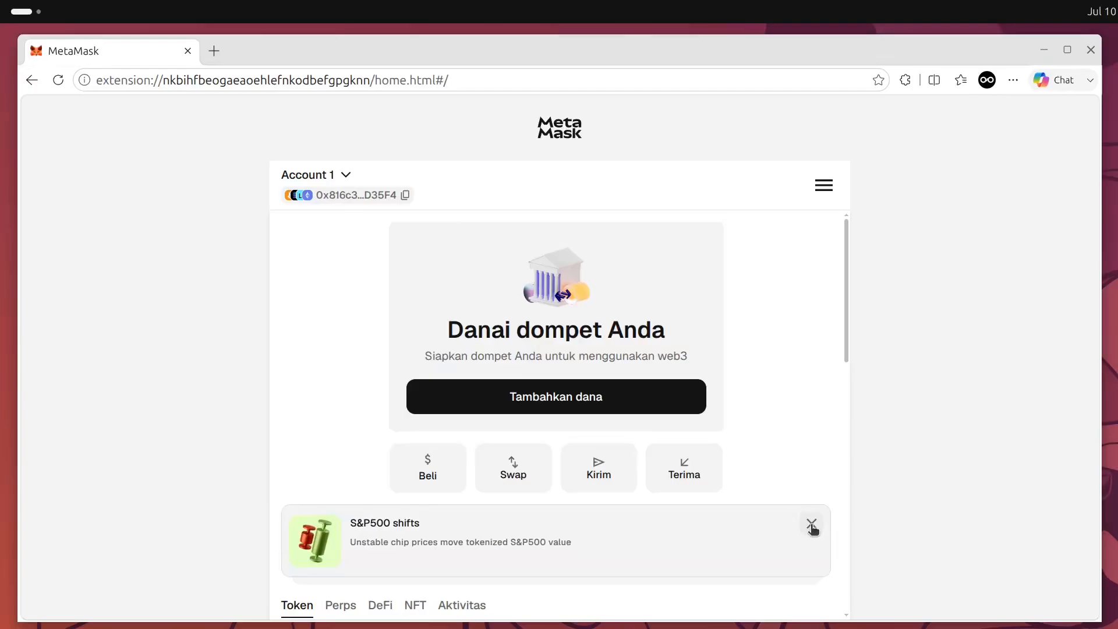
pyautogui.click(812, 525)
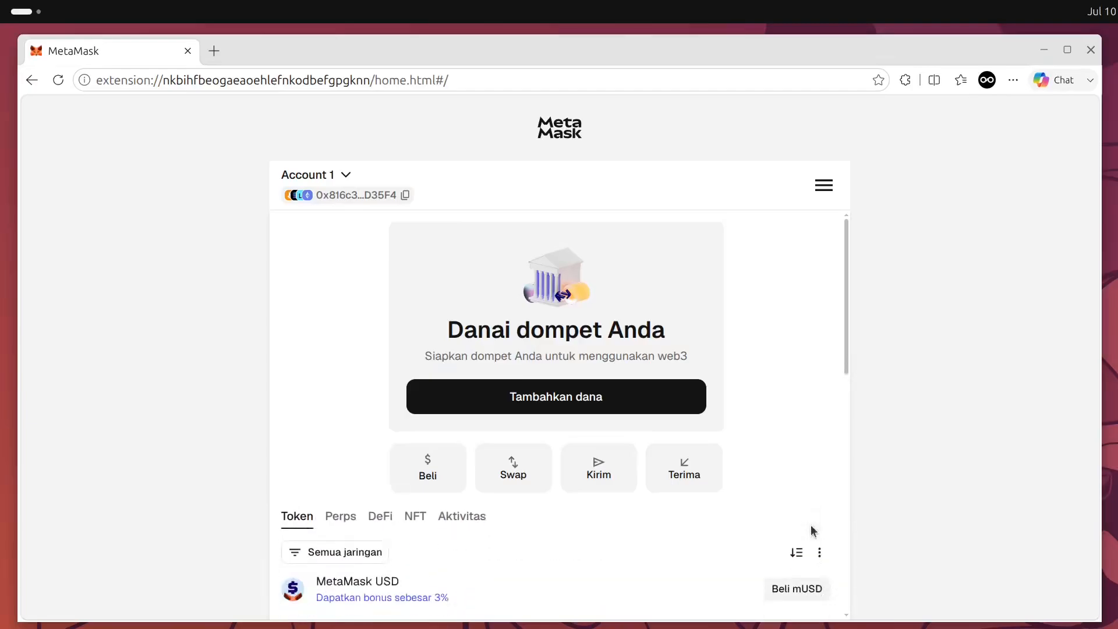
pyautogui.scroll(-10, 526, 456)
pyautogui.scroll(10, 532, 471)
# Copy Account 1's Bitcoin, Solana and Tron addresses from the address pill list
pyautogui.moveTo(401, 199)
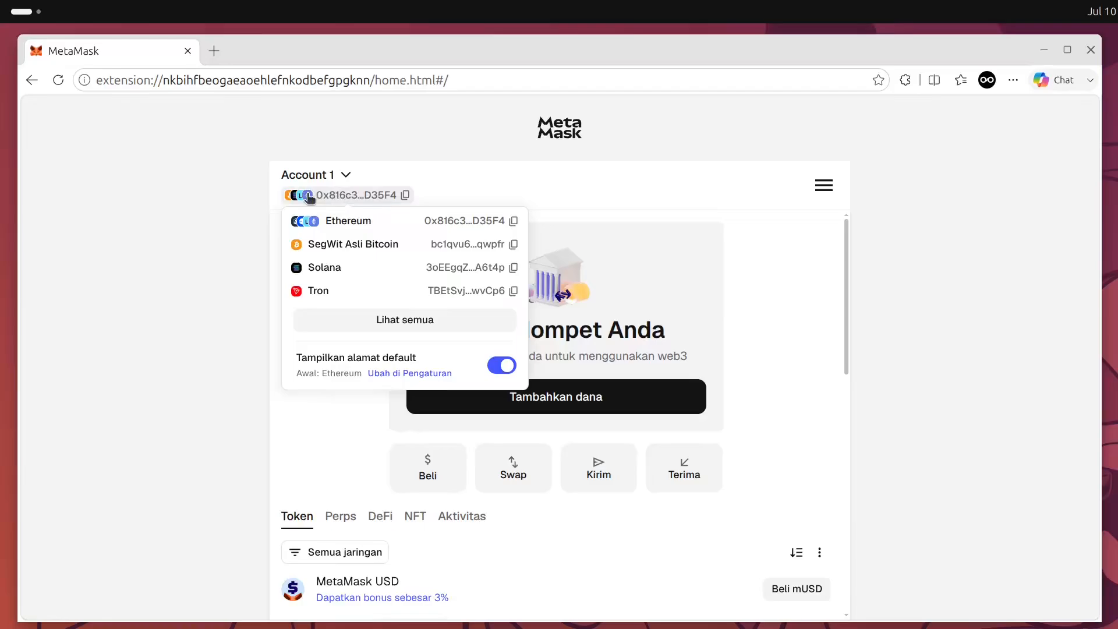
pyautogui.hotkey('ctrl', '+')
pyautogui.hotkey('ctrl', '+')
pyautogui.hotkey('ctrl', '+')
pyautogui.hotkey('ctrl', '-')
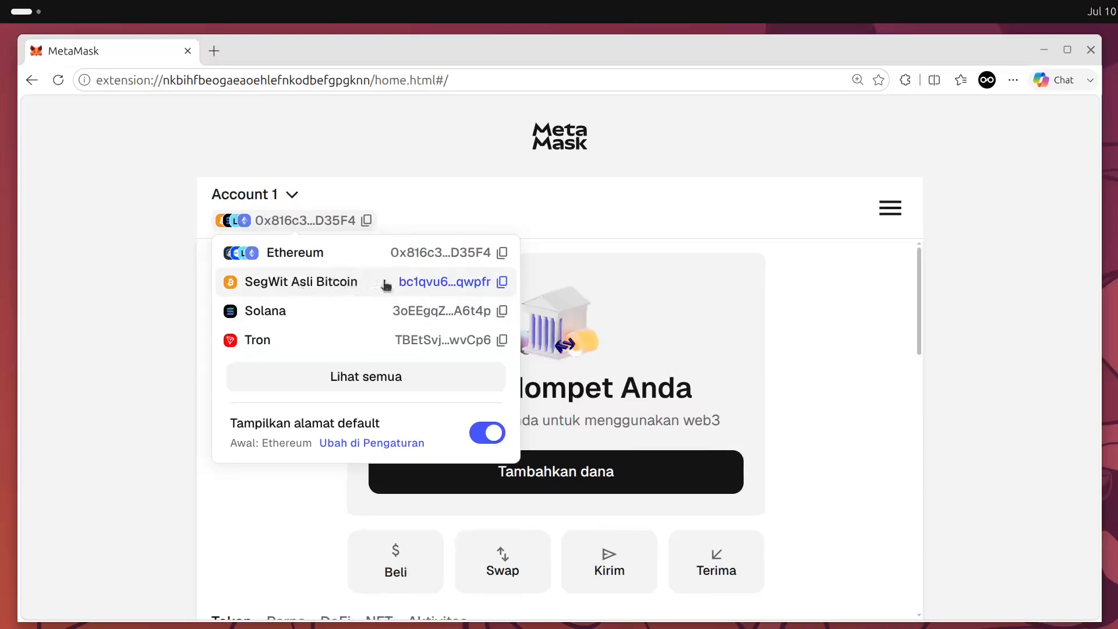
pyautogui.click(501, 281)
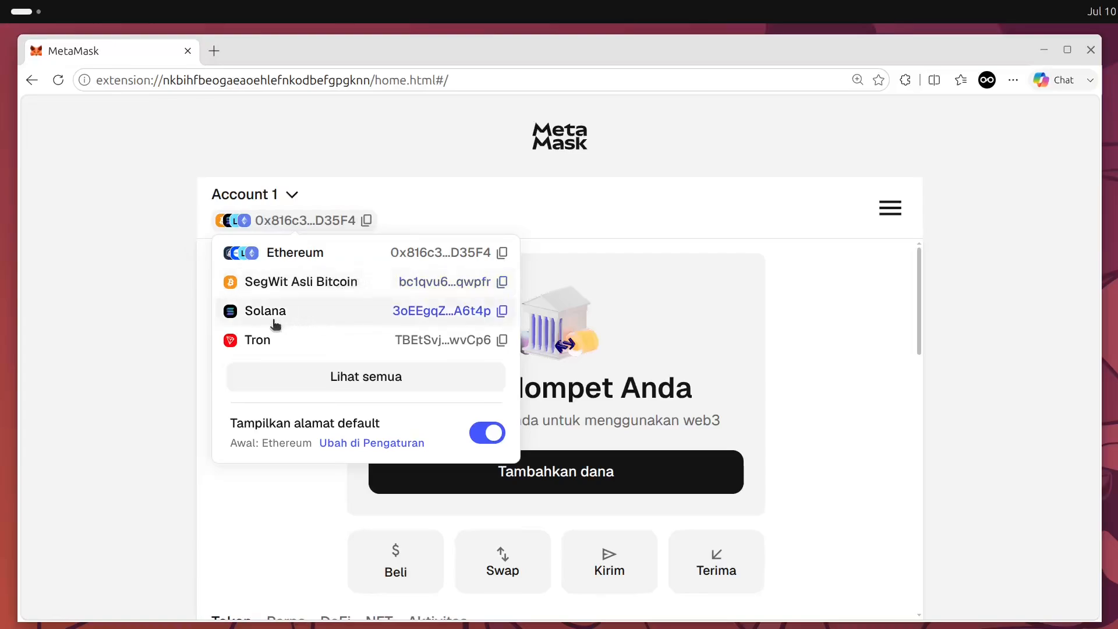
pyautogui.click(469, 312)
pyautogui.click(464, 346)
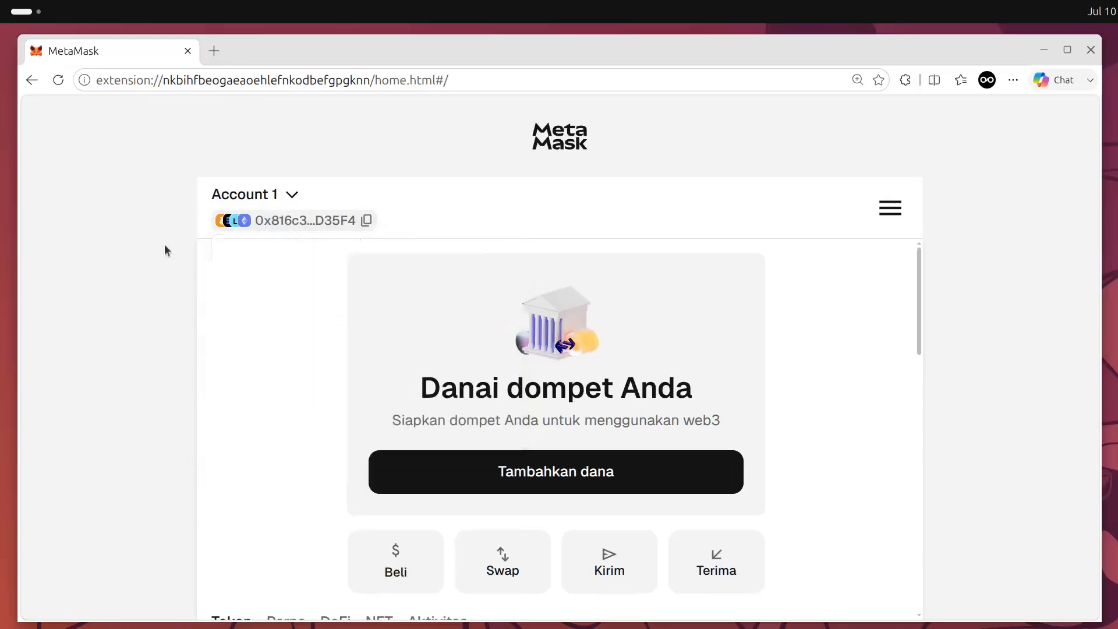
# Copy Account 1's Ethereum address
pyautogui.moveTo(285, 219)
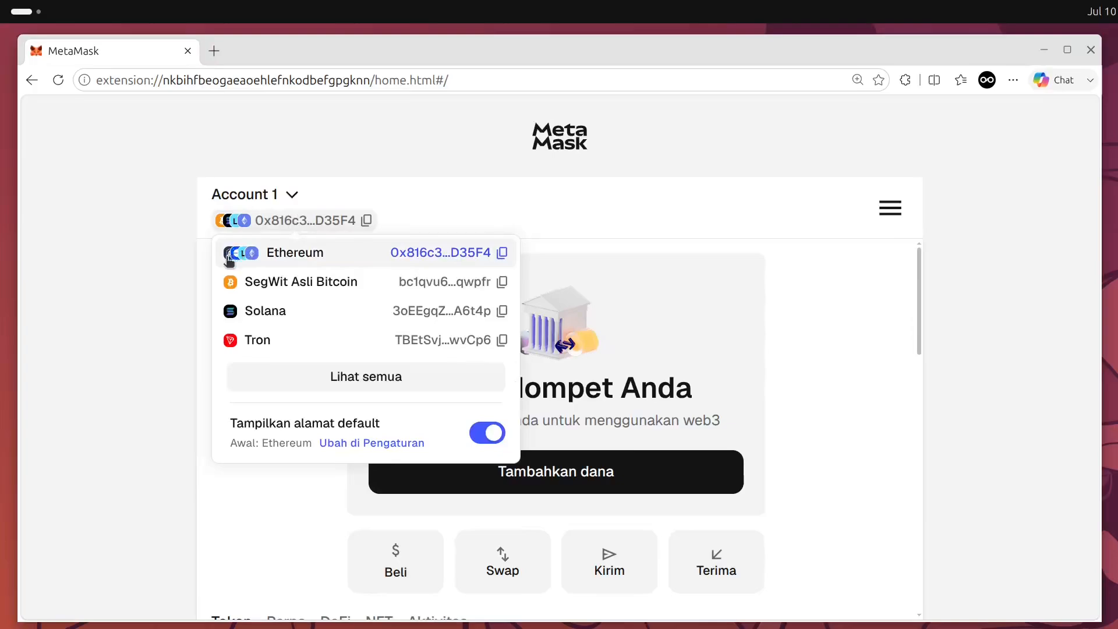
pyautogui.click(312, 256)
pyautogui.click(469, 256)
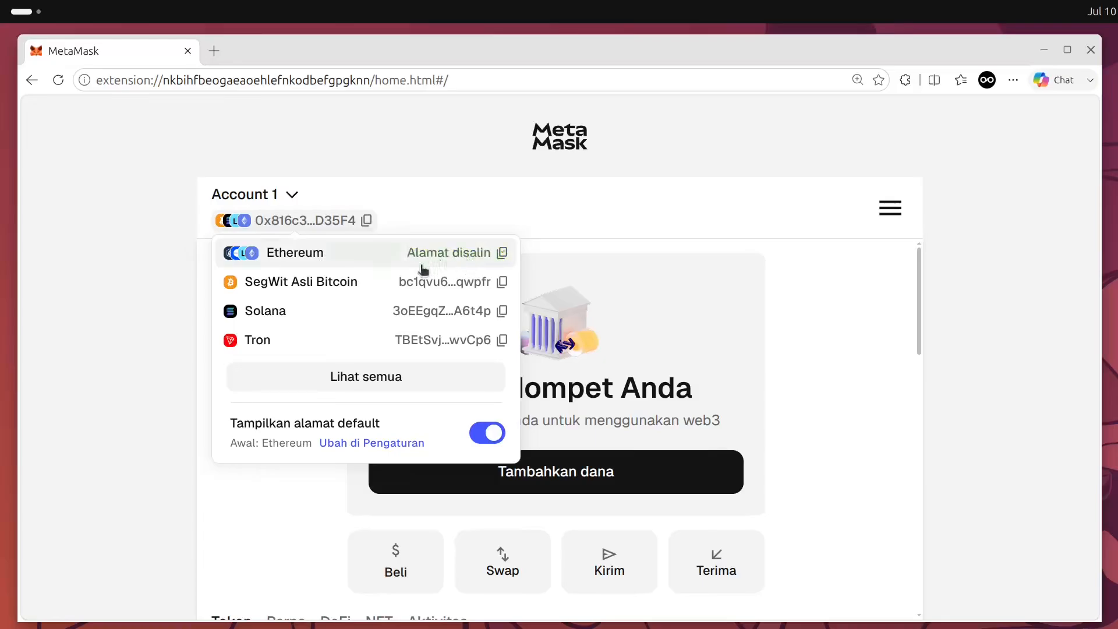
# Scroll down toward the token list and copy the Bitcoin address again
pyautogui.scroll(-6, 833, 427)
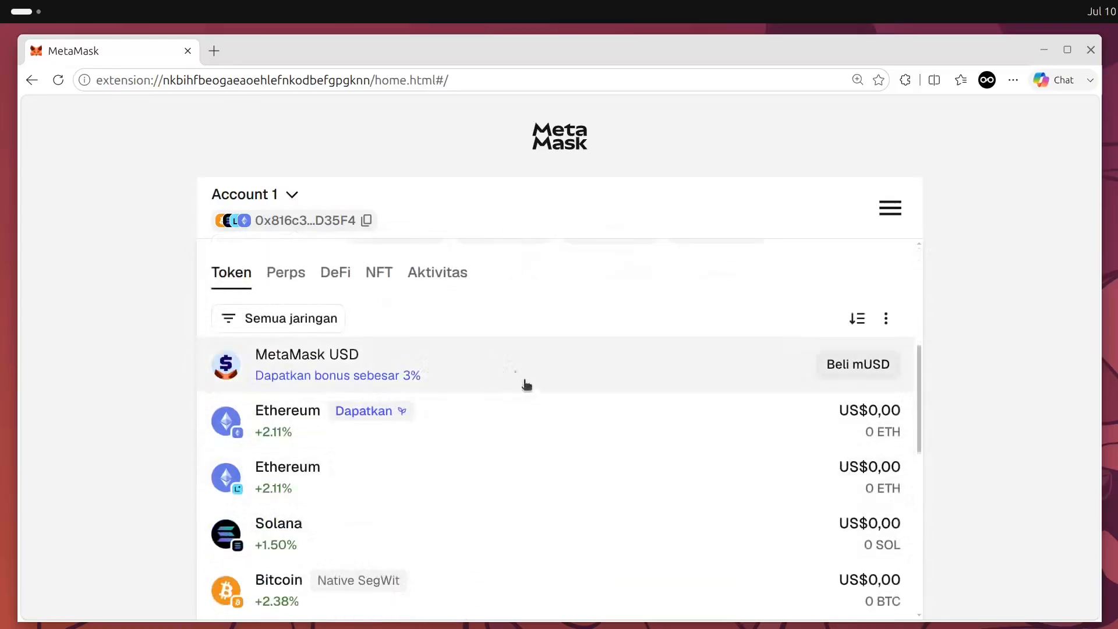
pyautogui.scroll(-6, 328, 402)
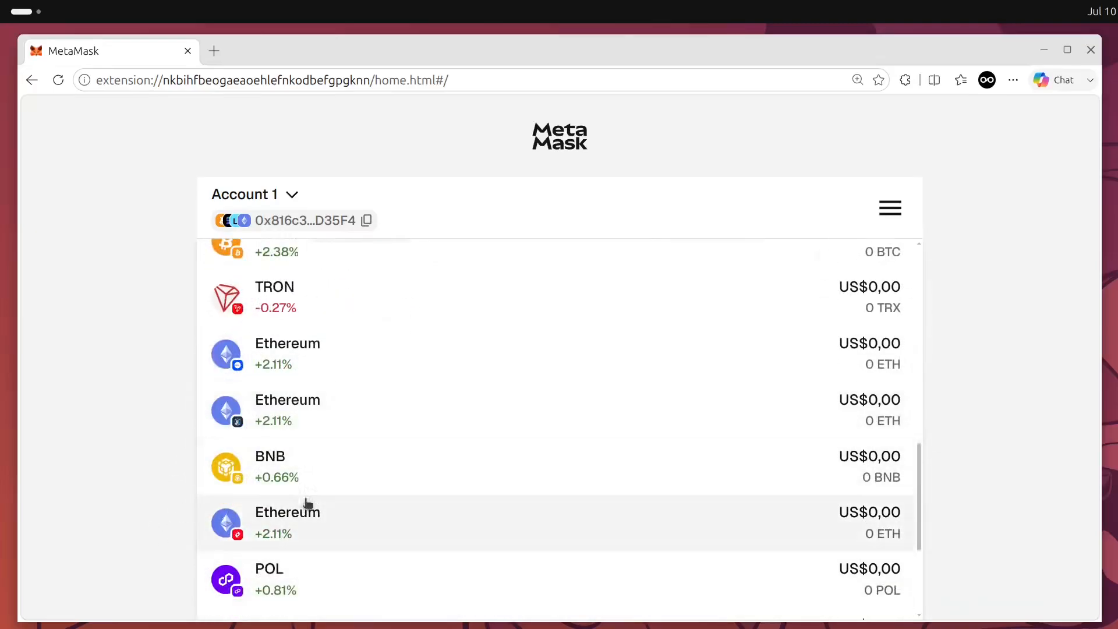
pyautogui.scroll(-2, 332, 542)
pyautogui.scroll(12, 421, 509)
pyautogui.scroll(-3, 769, 382)
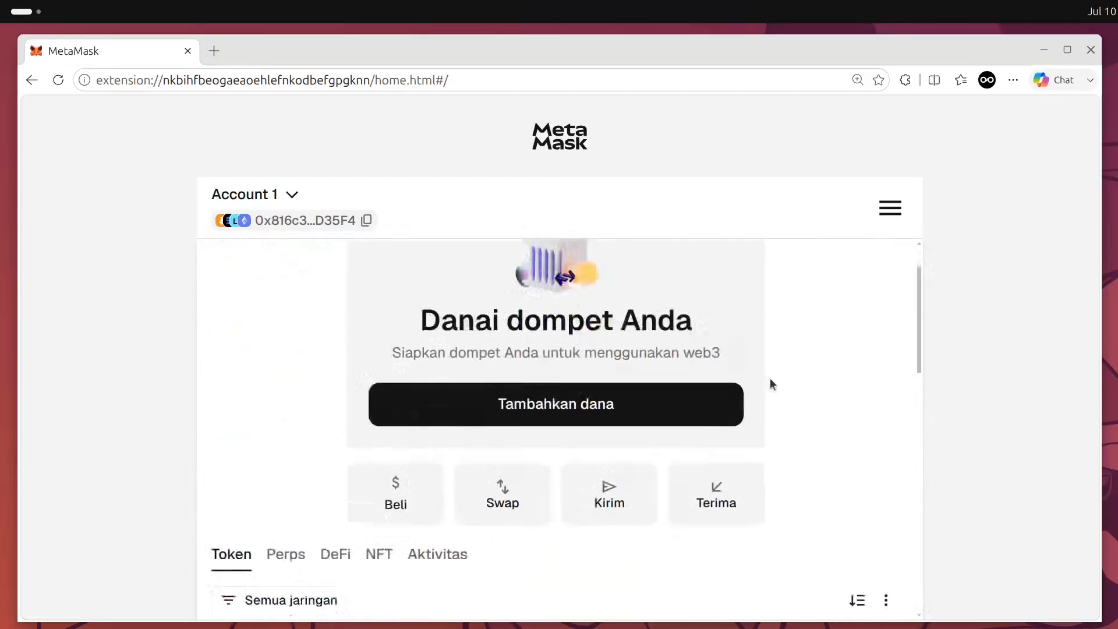
pyautogui.moveTo(332, 217)
pyautogui.click(446, 285)
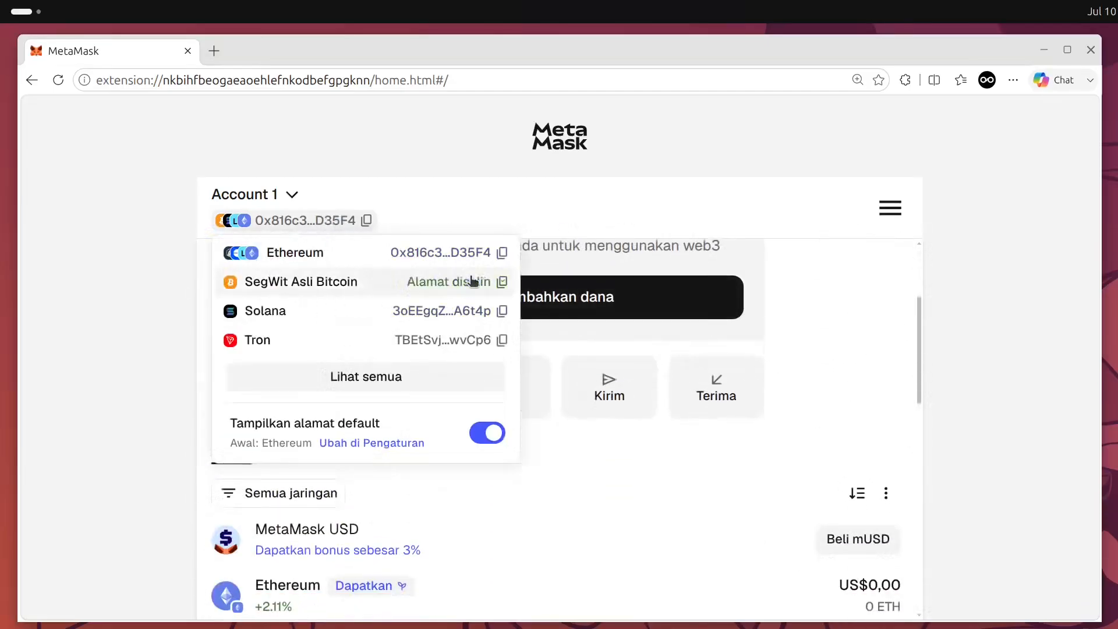
pyautogui.scroll(3, 818, 367)
pyautogui.scroll(-4, 844, 392)
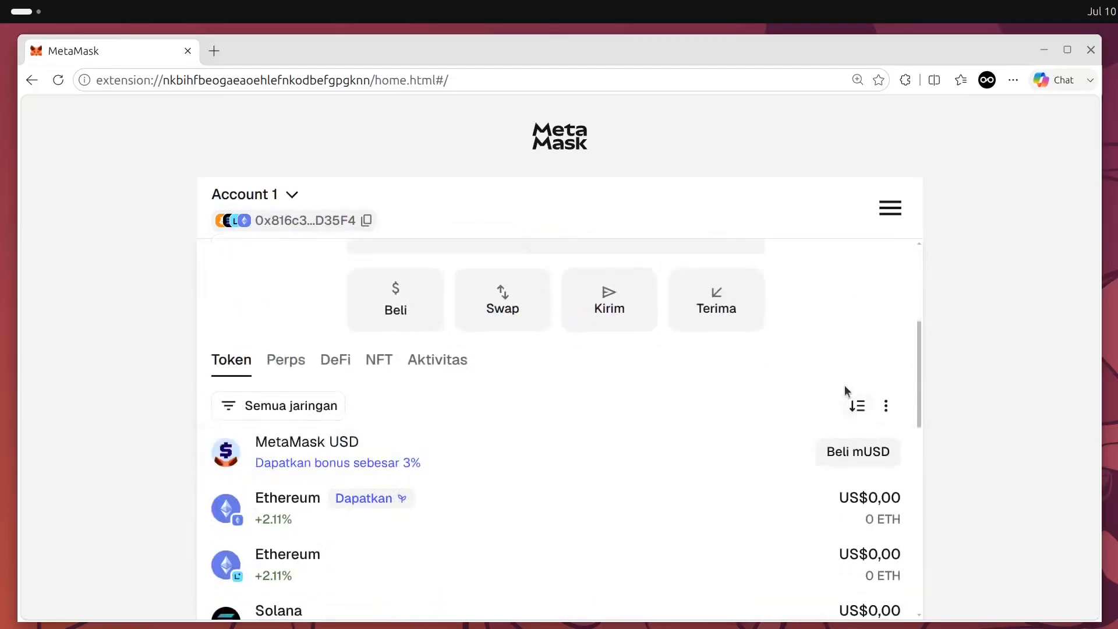
pyautogui.scroll(3, 733, 350)
# Browse the Alamat penerima list, copy the Ethereum receiving address, and return to Account 1's home
pyautogui.click(728, 475)
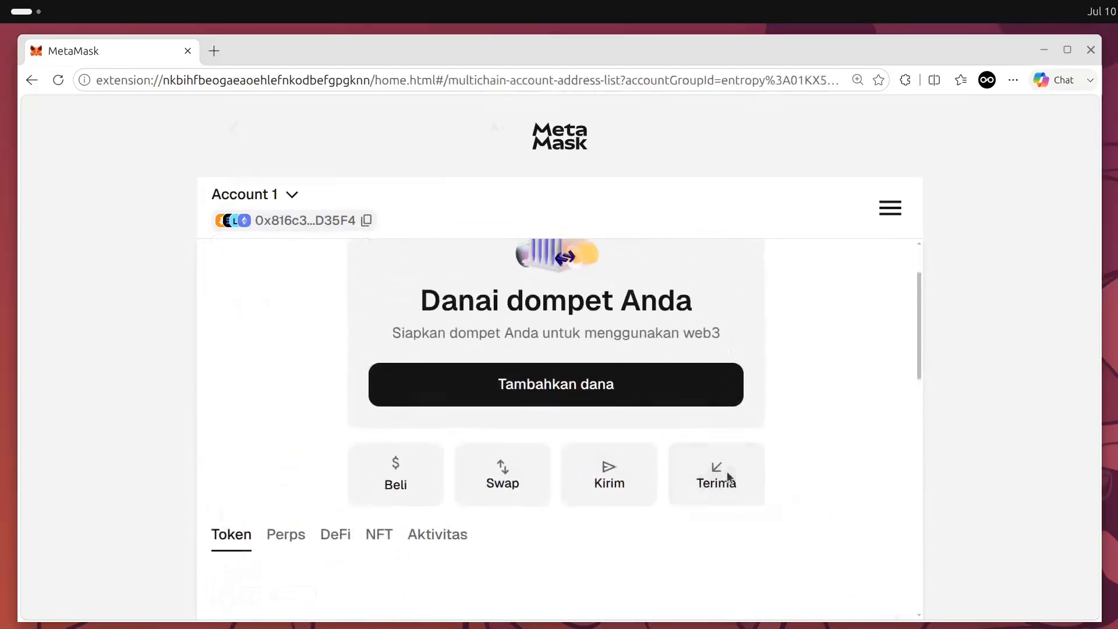
pyautogui.scroll(-6, 404, 390)
pyautogui.scroll(6, 295, 553)
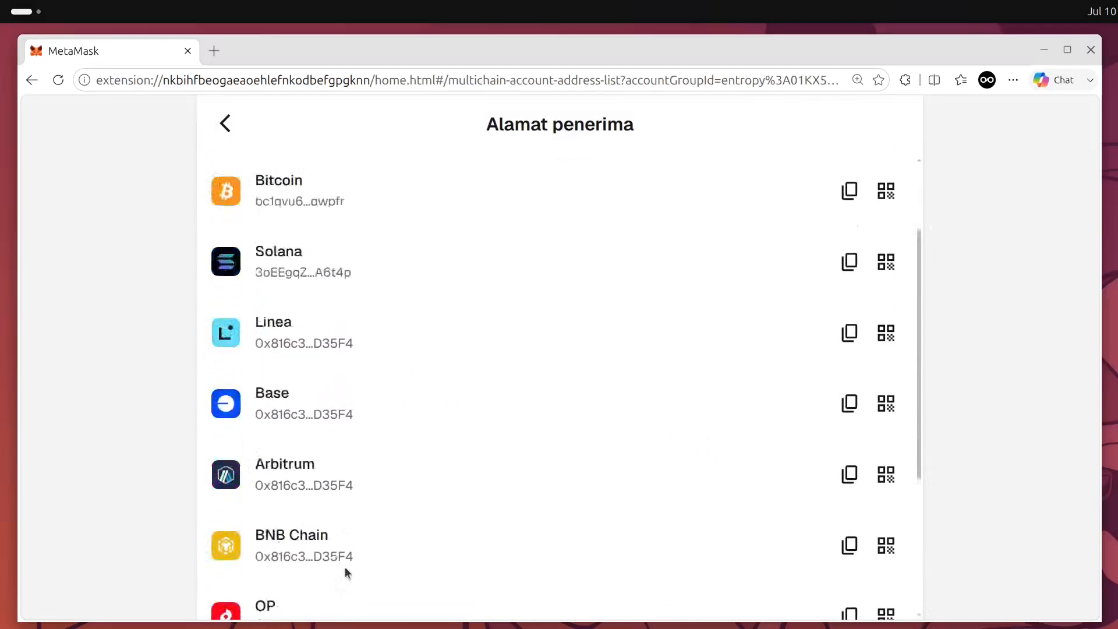
pyautogui.scroll(-4, 380, 303)
pyautogui.scroll(4, 378, 308)
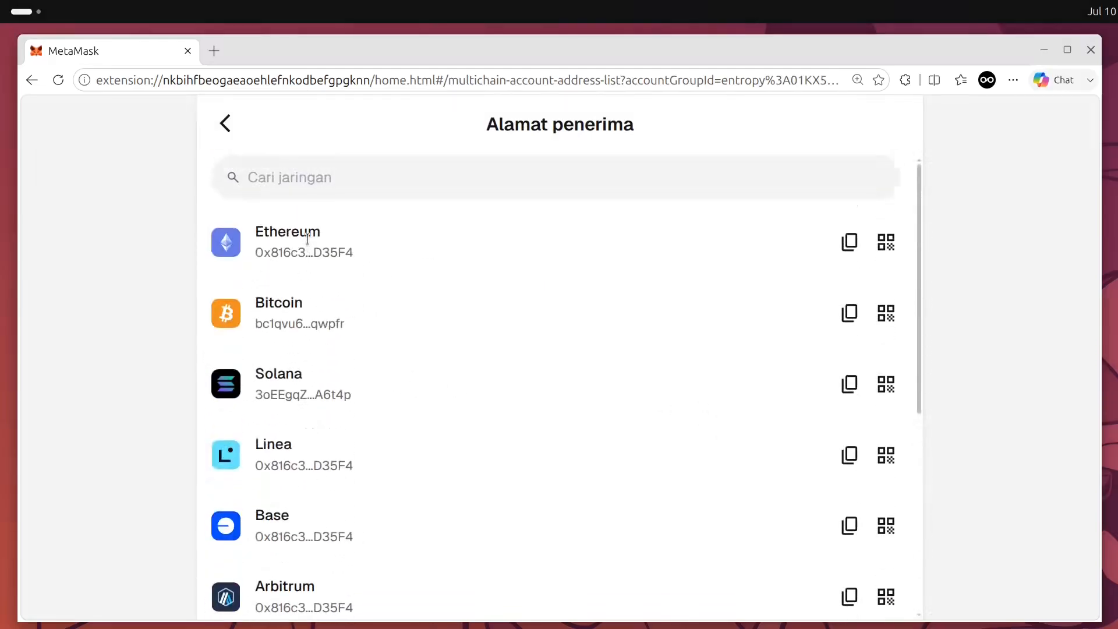
pyautogui.scroll(-2, 380, 572)
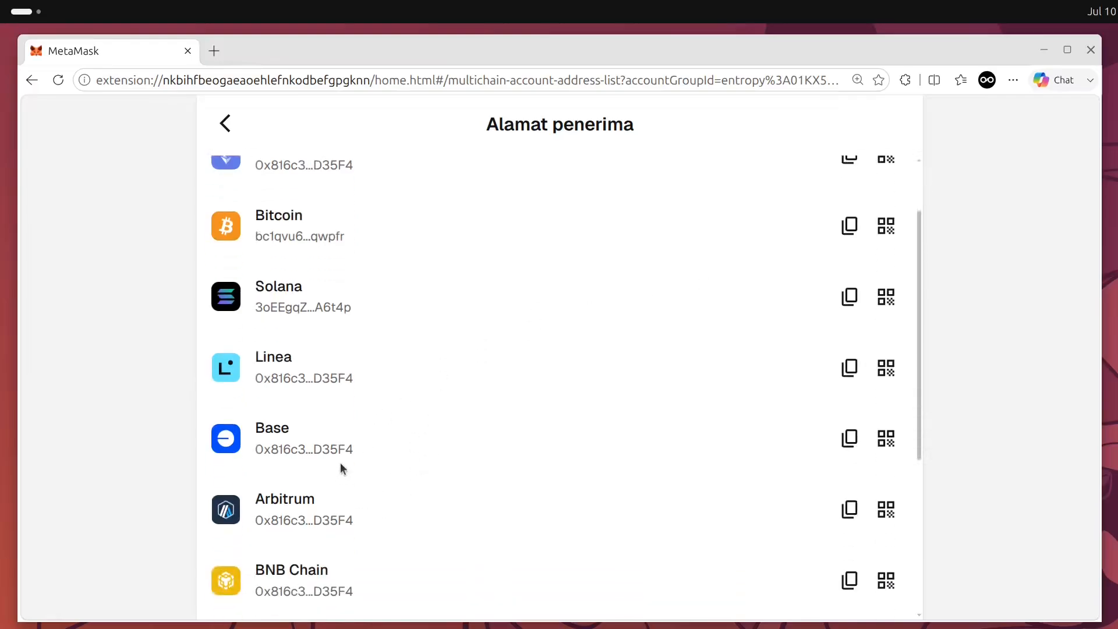
pyautogui.scroll(2, 341, 466)
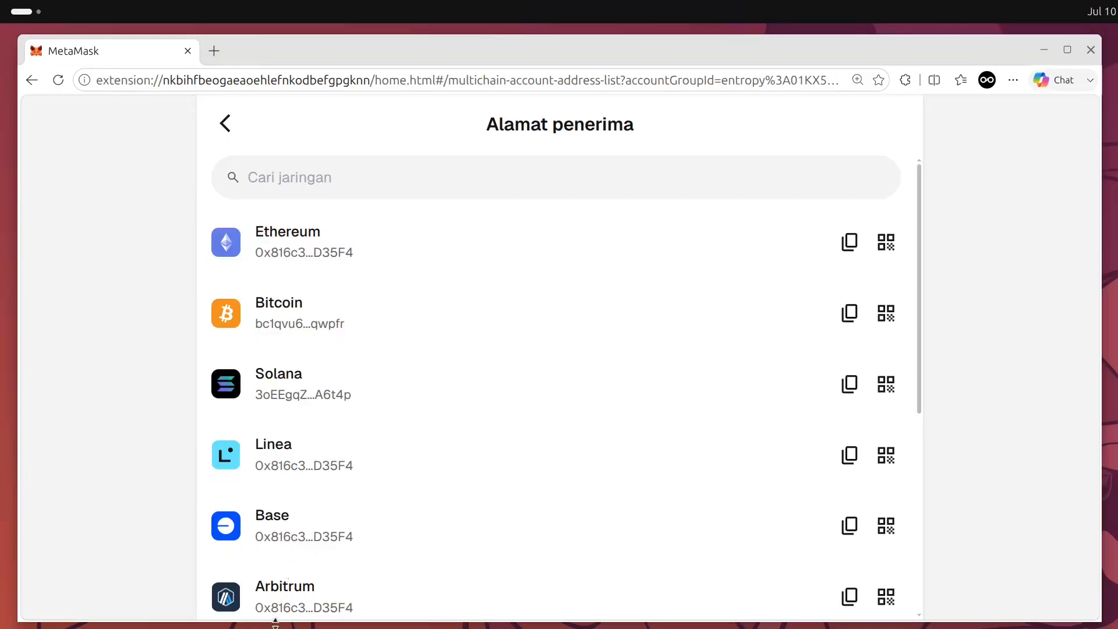
pyautogui.scroll(-3, 310, 582)
pyautogui.scroll(3, 301, 544)
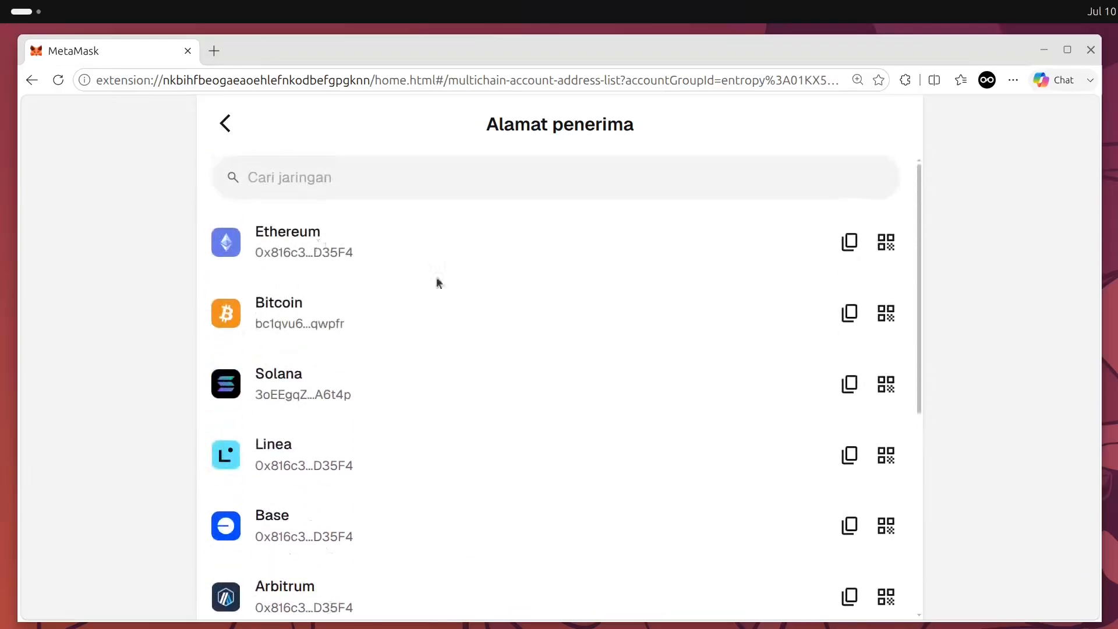
pyautogui.click(849, 241)
pyautogui.click(226, 124)
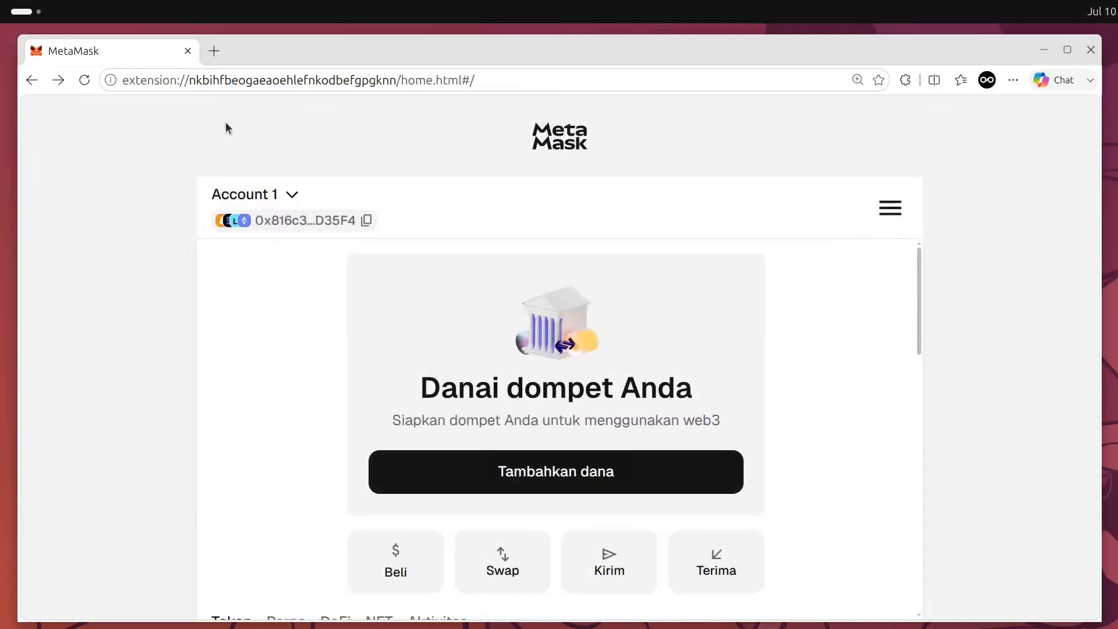
# Scroll through Account 1's token list on the wallet home page
pyautogui.scroll(-5, 843, 362)
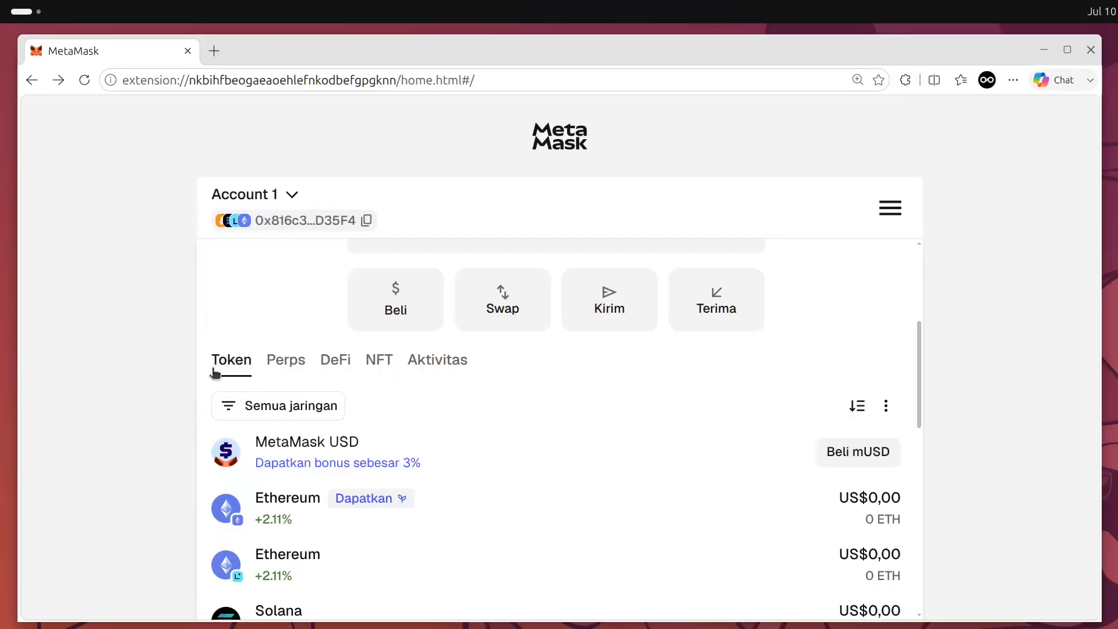
pyautogui.scroll(-3, 516, 551)
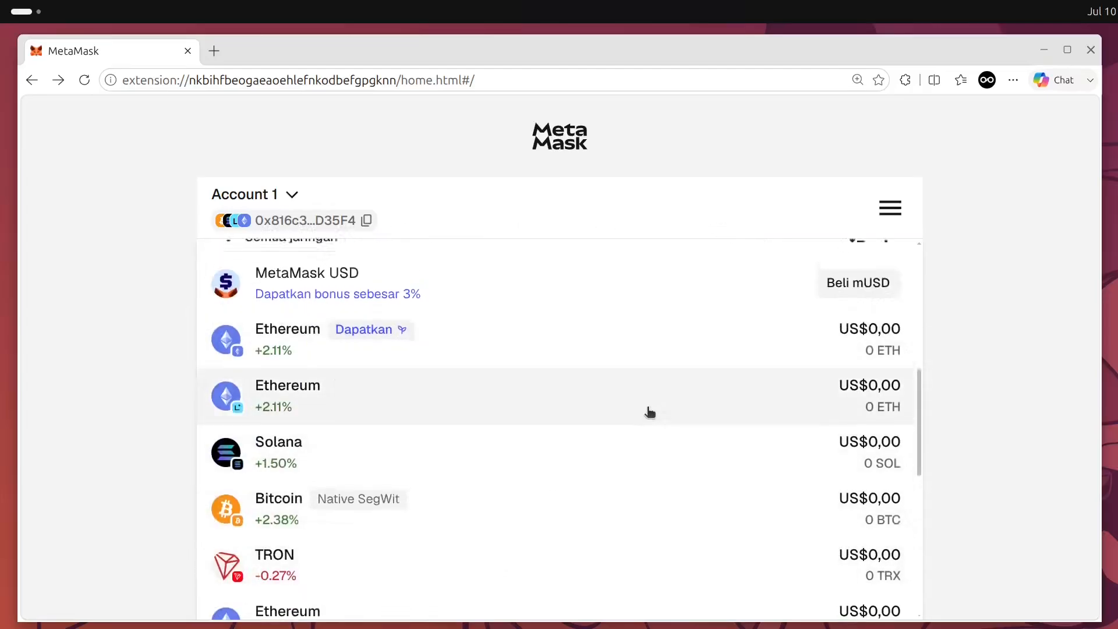
pyautogui.scroll(2, 650, 412)
pyautogui.scroll(5, 617, 442)
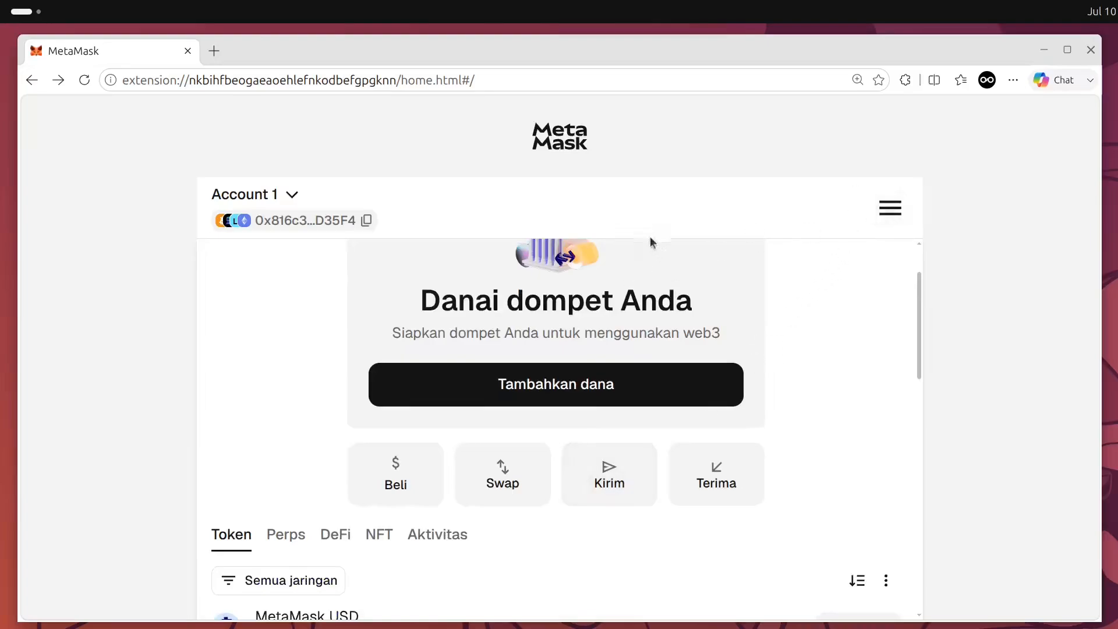
# Open the wallet's main menu drawer with contacts, networks and settings
pyautogui.click(890, 212)
pyautogui.scroll(-1, 812, 466)
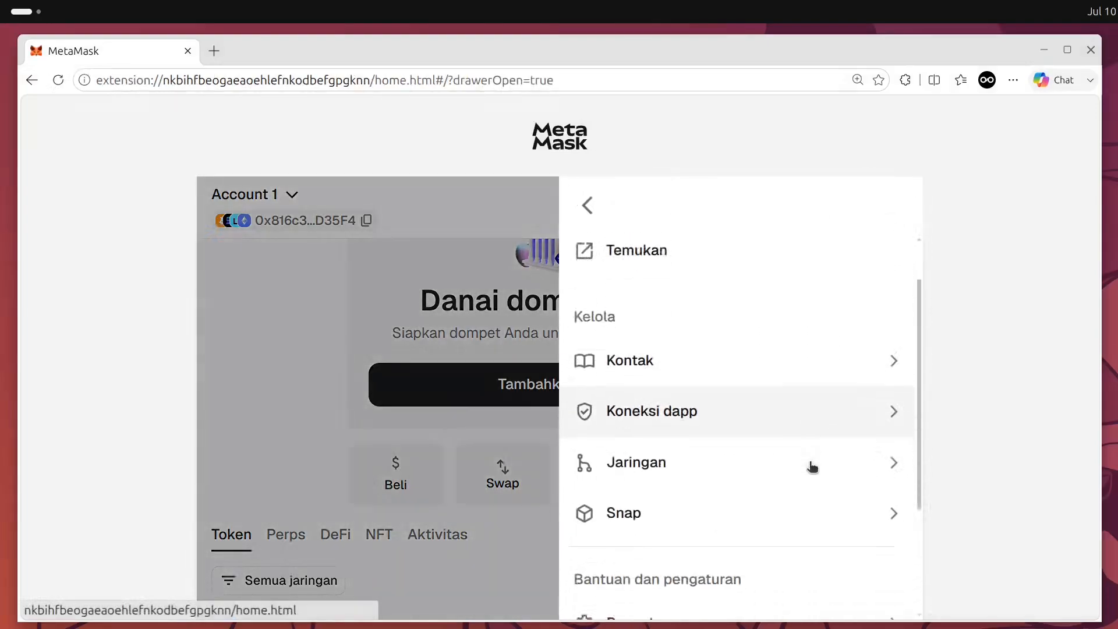
pyautogui.scroll(-3, 812, 466)
# In Settings, check that the language is still Bahasa Indonesia
pyautogui.click(677, 452)
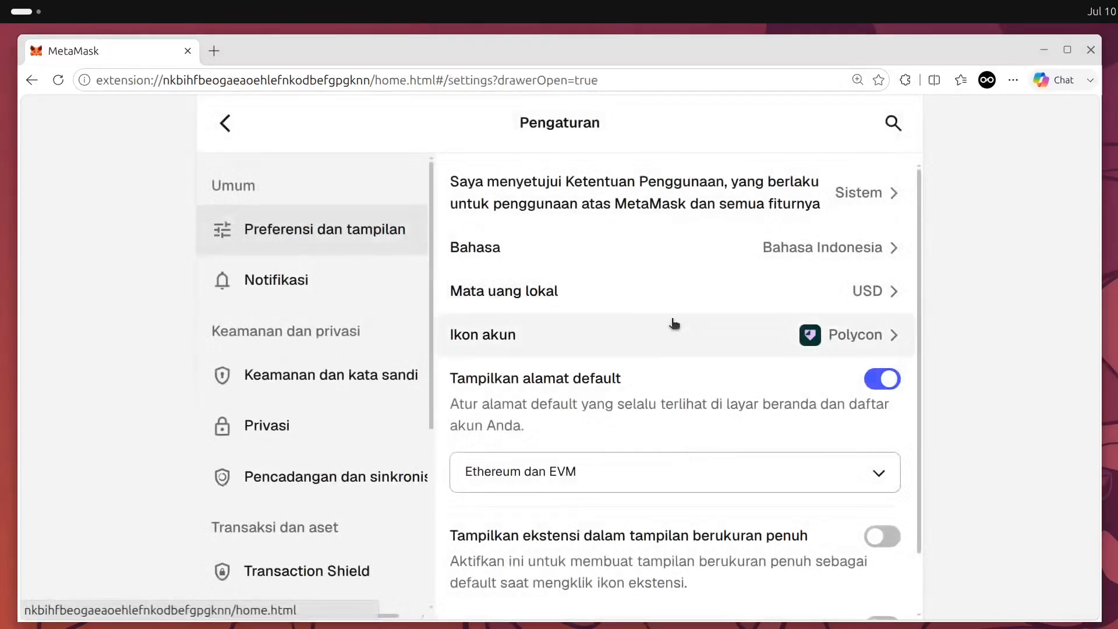
pyautogui.scroll(-1, 699, 396)
pyautogui.scroll(1, 582, 440)
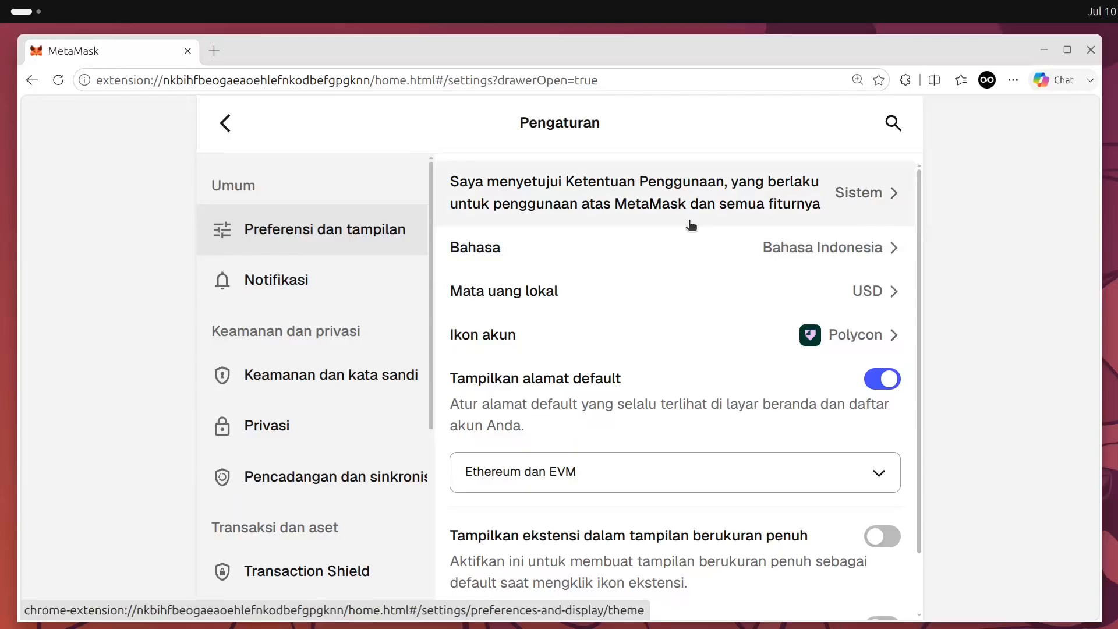
pyautogui.click(791, 260)
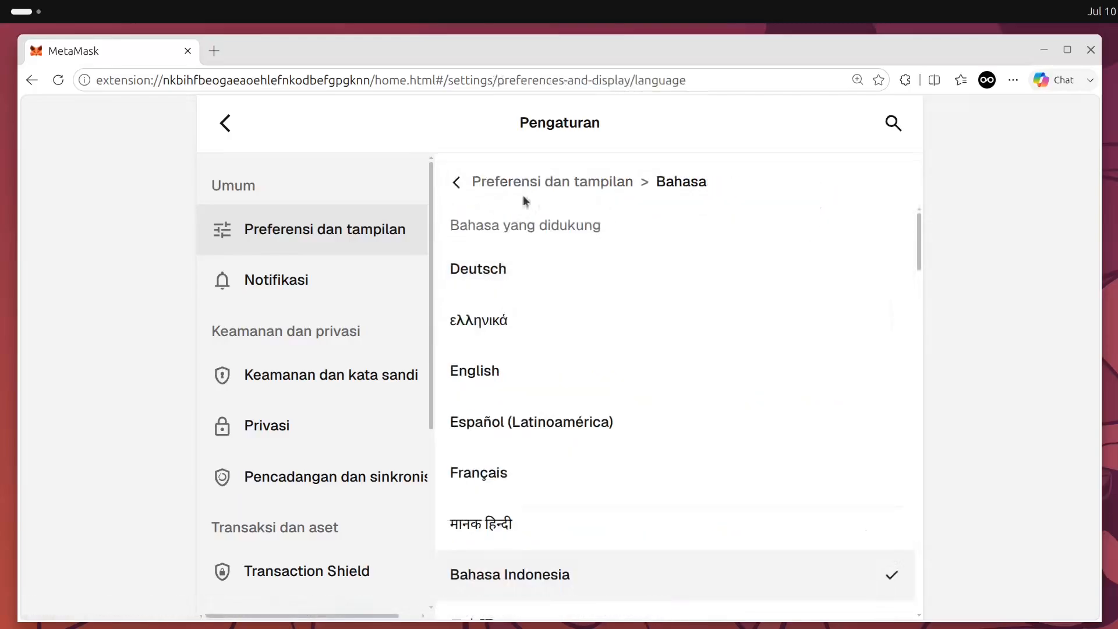
pyautogui.scroll(-5, 648, 399)
pyautogui.scroll(4, 526, 565)
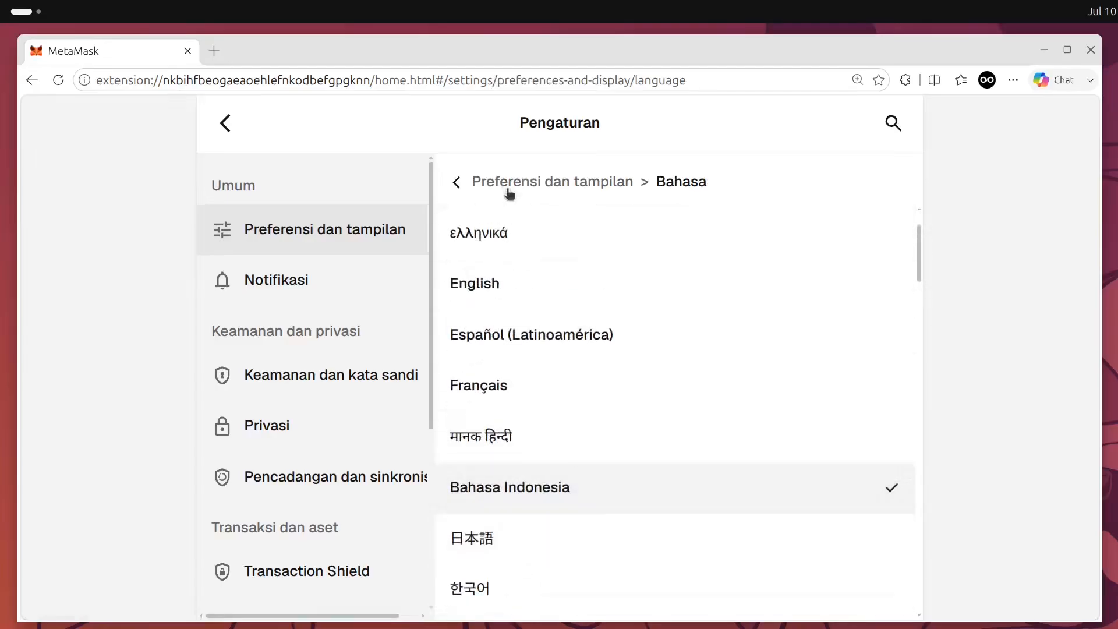
pyautogui.click(456, 182)
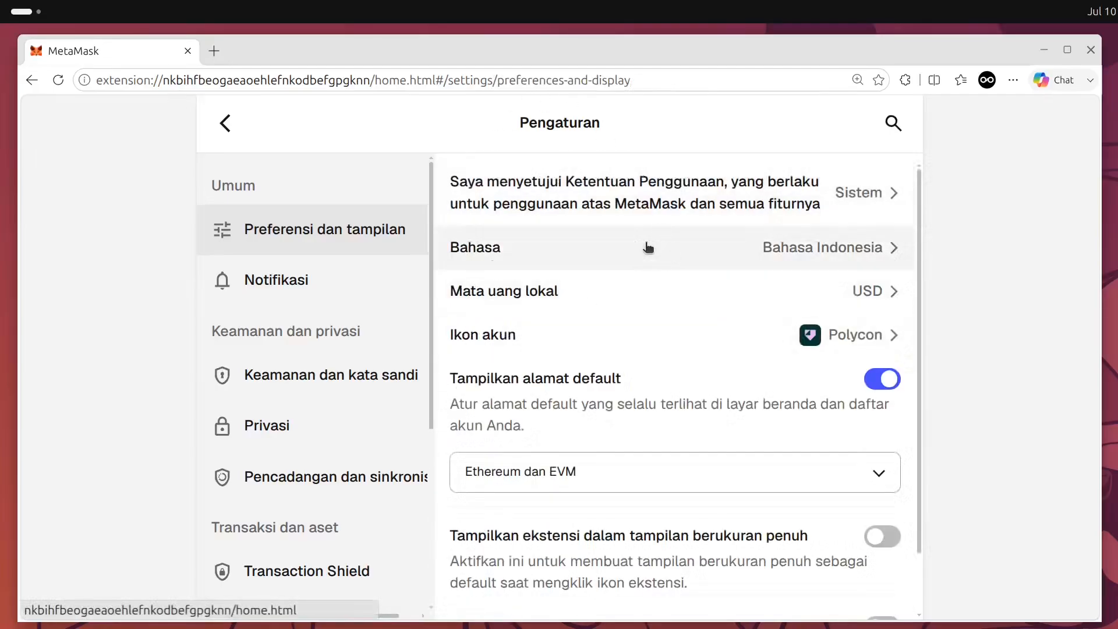
# Set the local currency to IDR - Indonesian Rupiah and exit settings to the wallet home
pyautogui.click(547, 291)
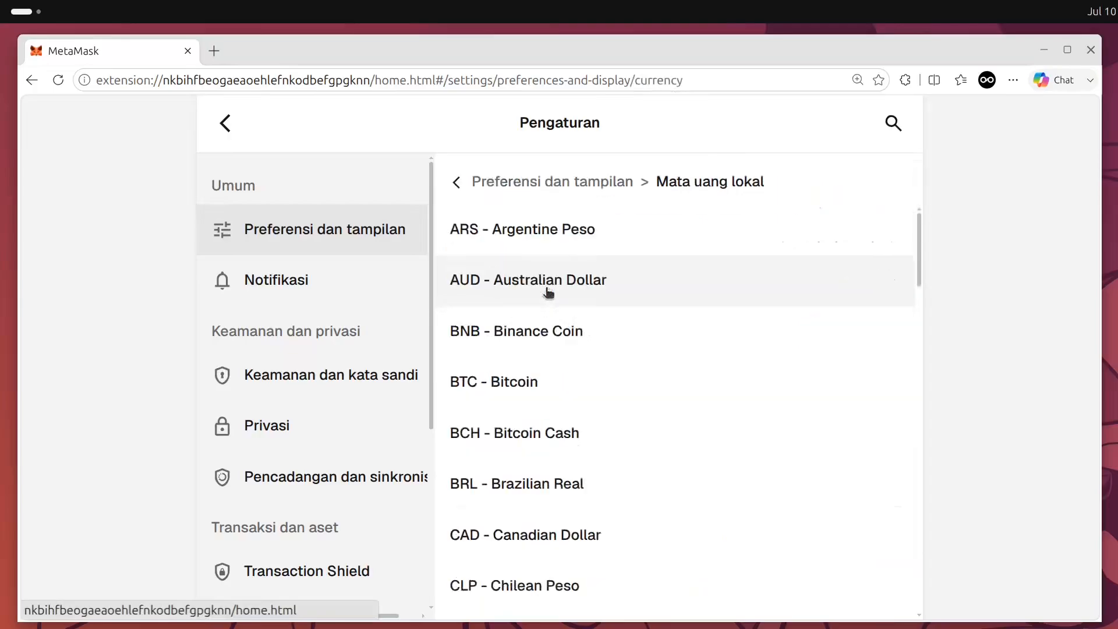
pyautogui.scroll(-10, 501, 419)
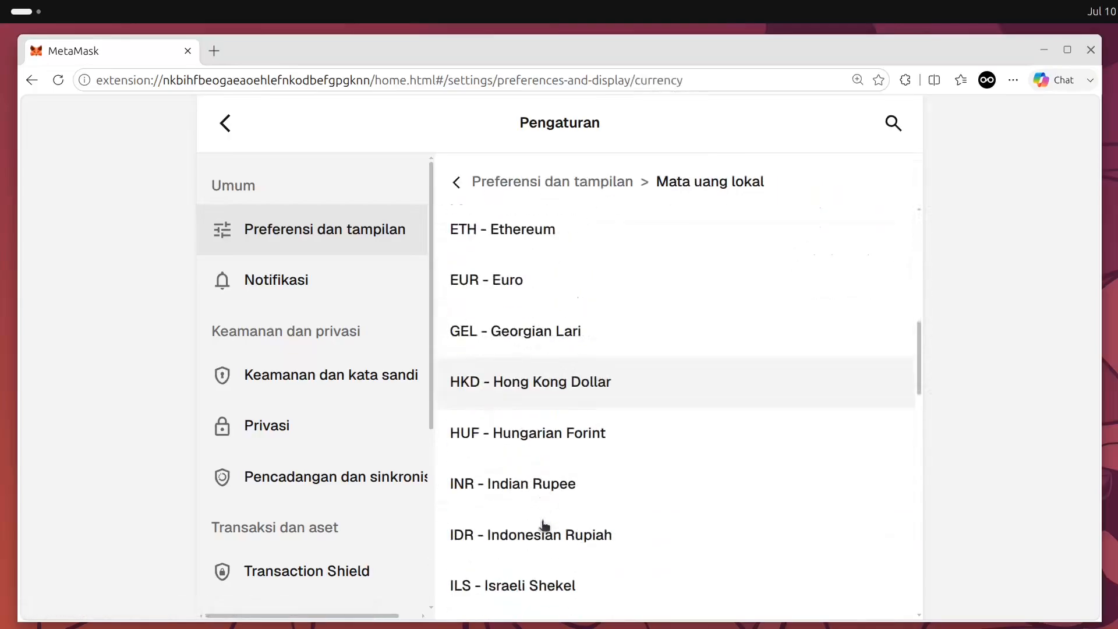
pyautogui.click(510, 545)
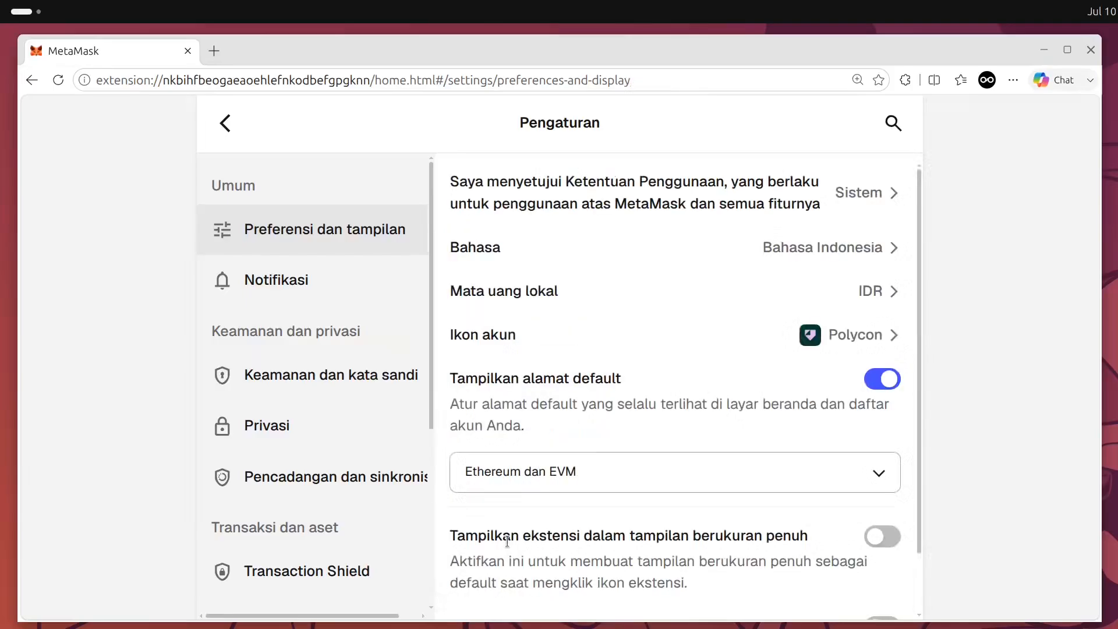
pyautogui.click(230, 123)
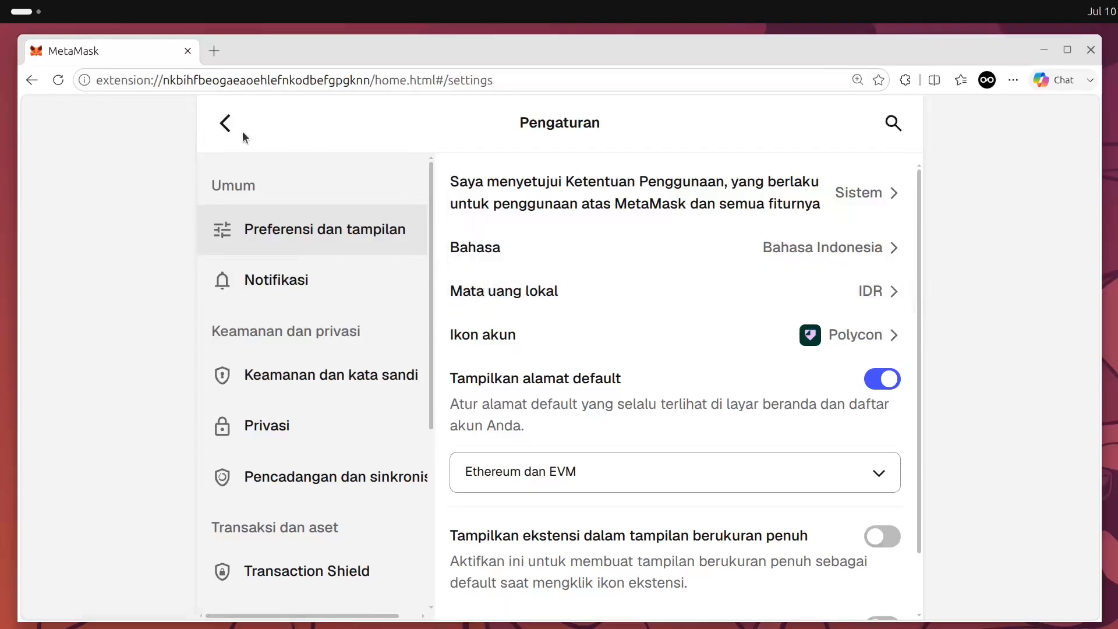
pyautogui.click(231, 124)
# Close the drawer and check that token balances now show in Rp
pyautogui.click(448, 317)
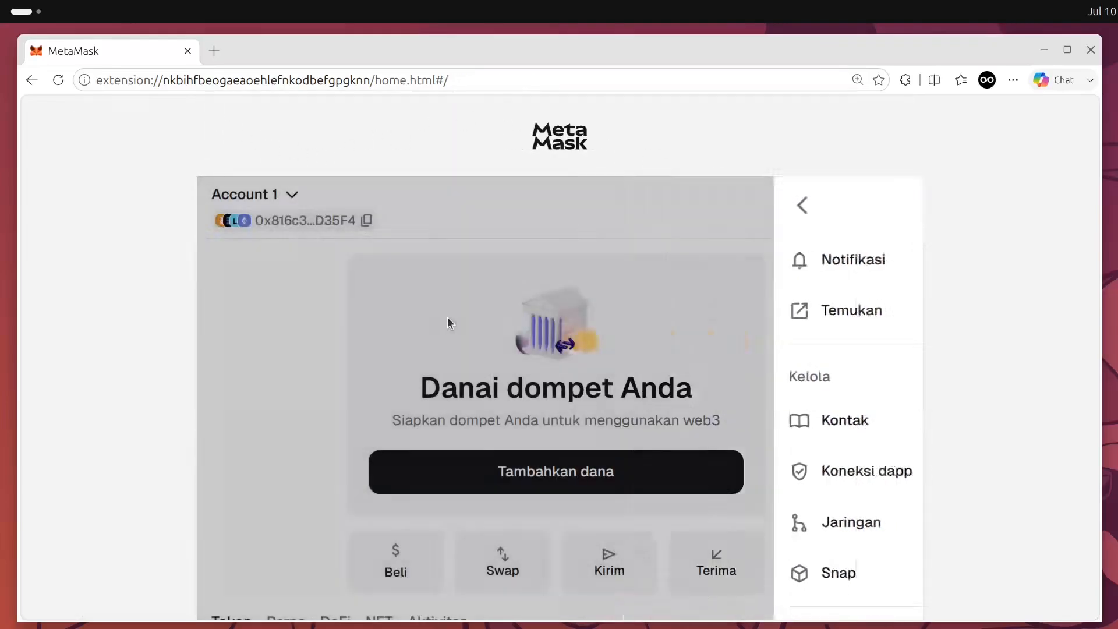
pyautogui.scroll(-3, 443, 317)
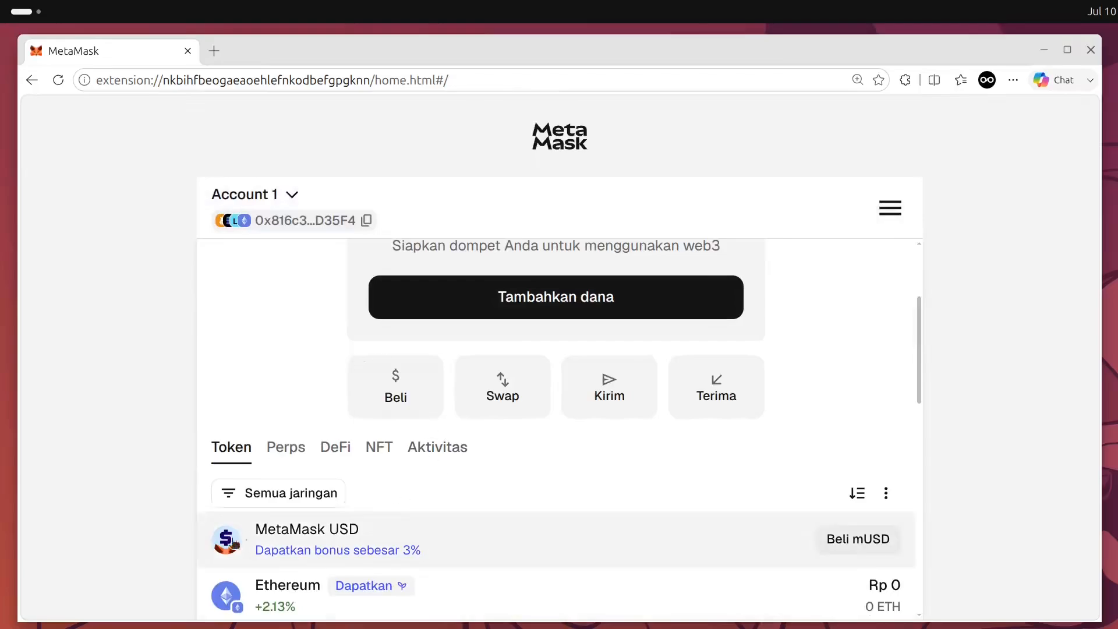
pyautogui.scroll(-5, 370, 582)
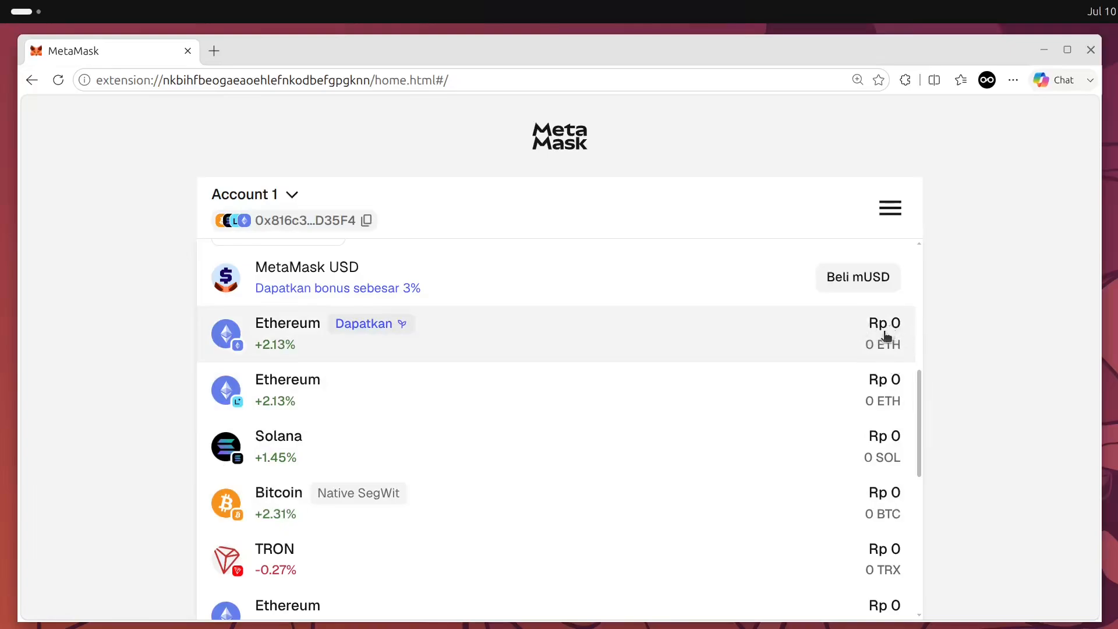
pyautogui.scroll(5, 886, 337)
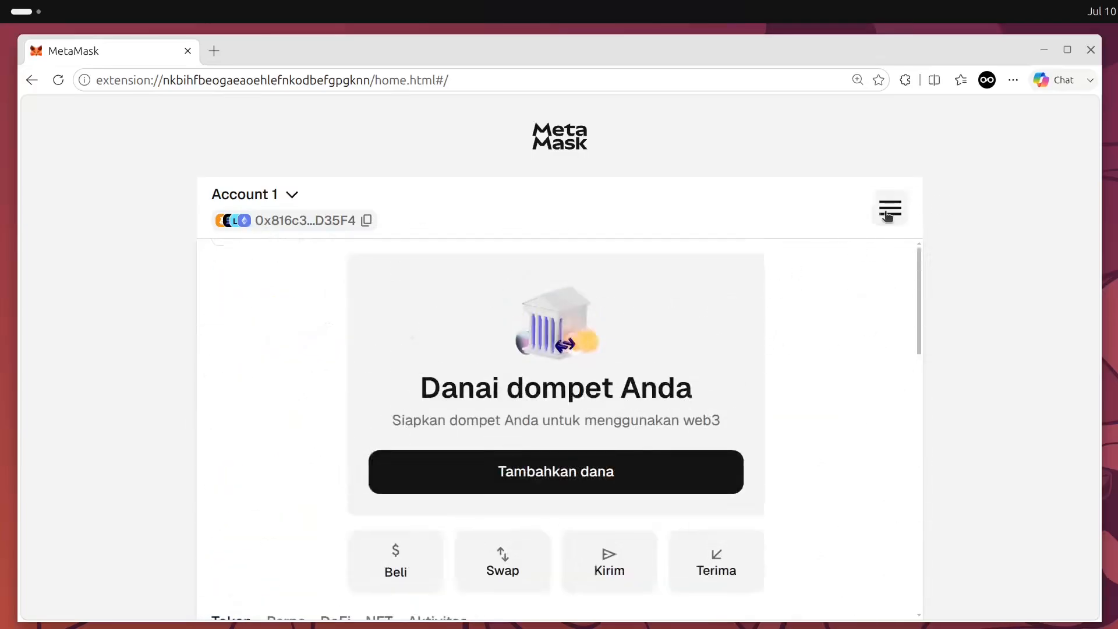
# Reopen the main menu and go to Pengaturan, confirming IDR as local currency
pyautogui.click(889, 208)
pyautogui.scroll(-3, 706, 466)
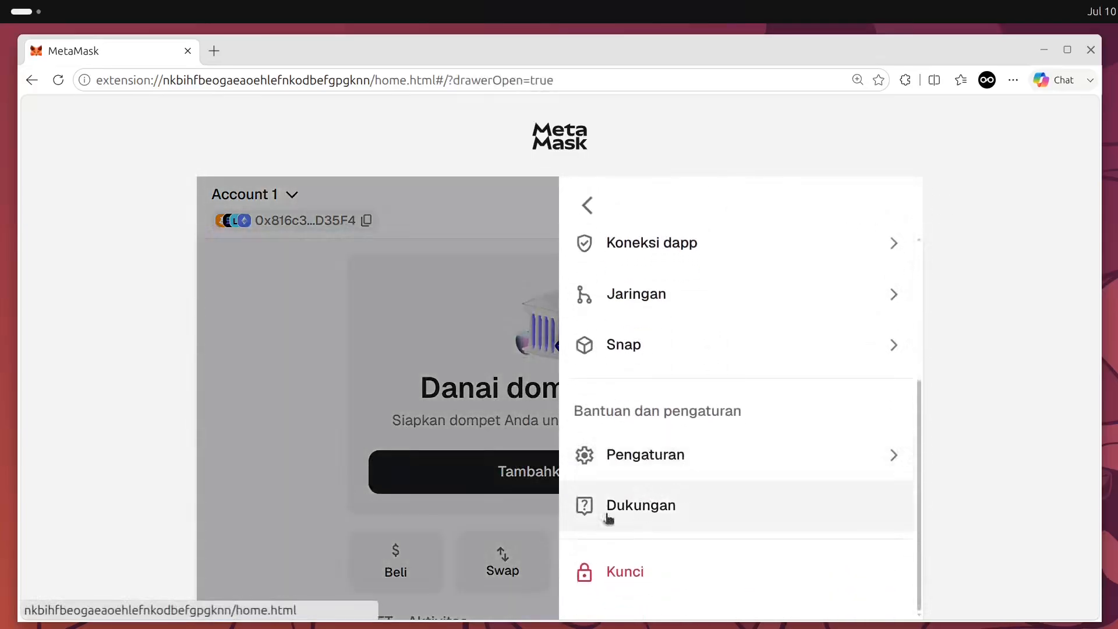
pyautogui.click(738, 467)
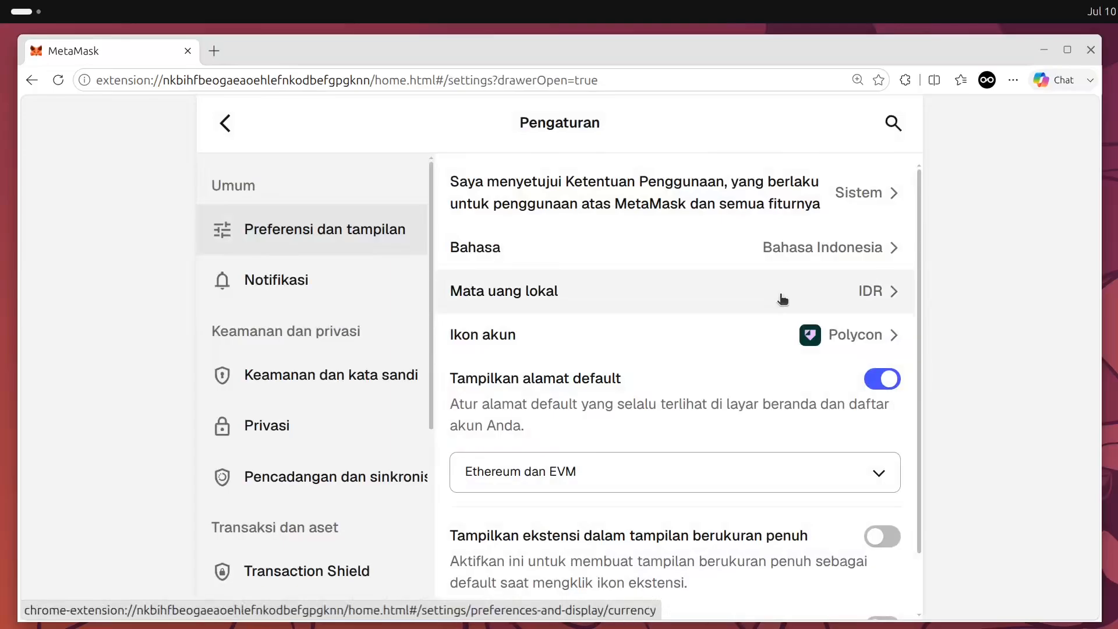
pyautogui.scroll(-1, 617, 460)
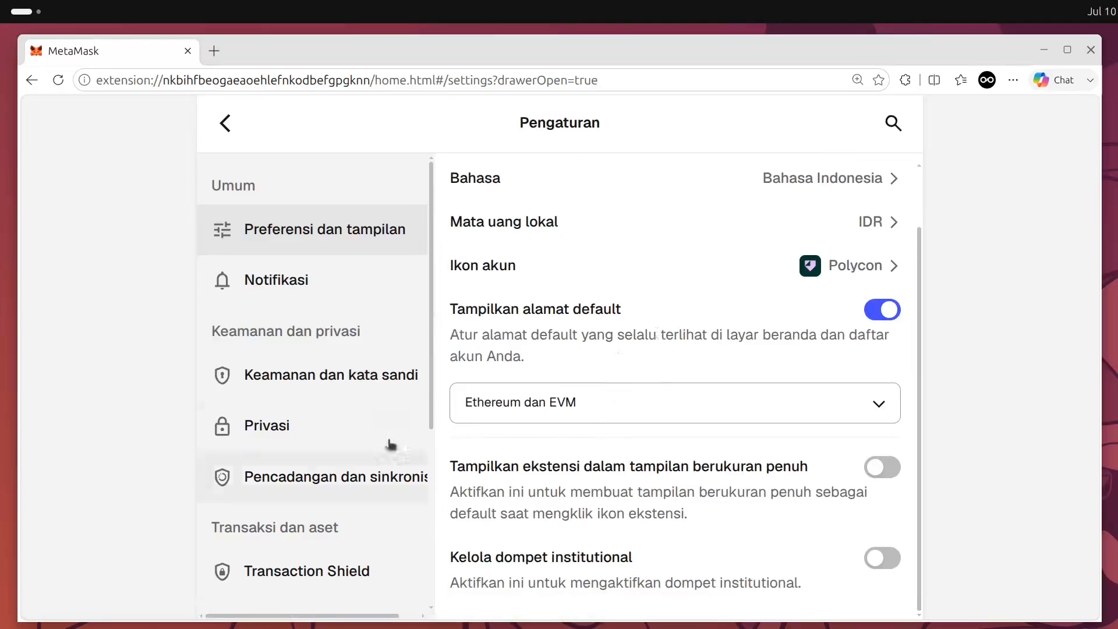
# Review the notification settings and the security and password page, including password change and auto-lock options
pyautogui.click(297, 280)
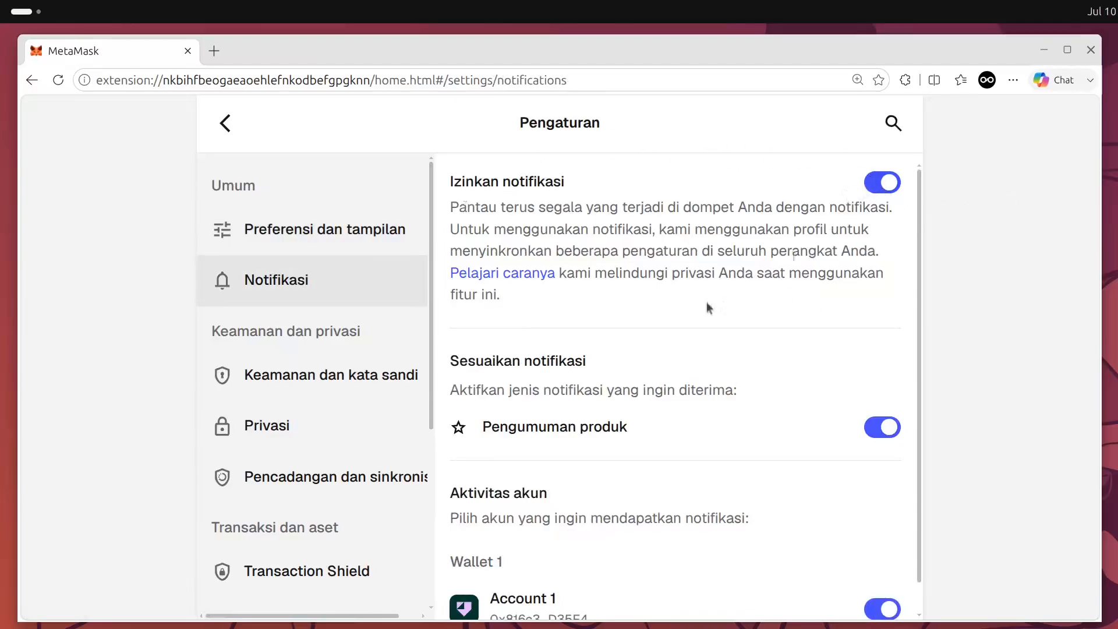
pyautogui.click(341, 388)
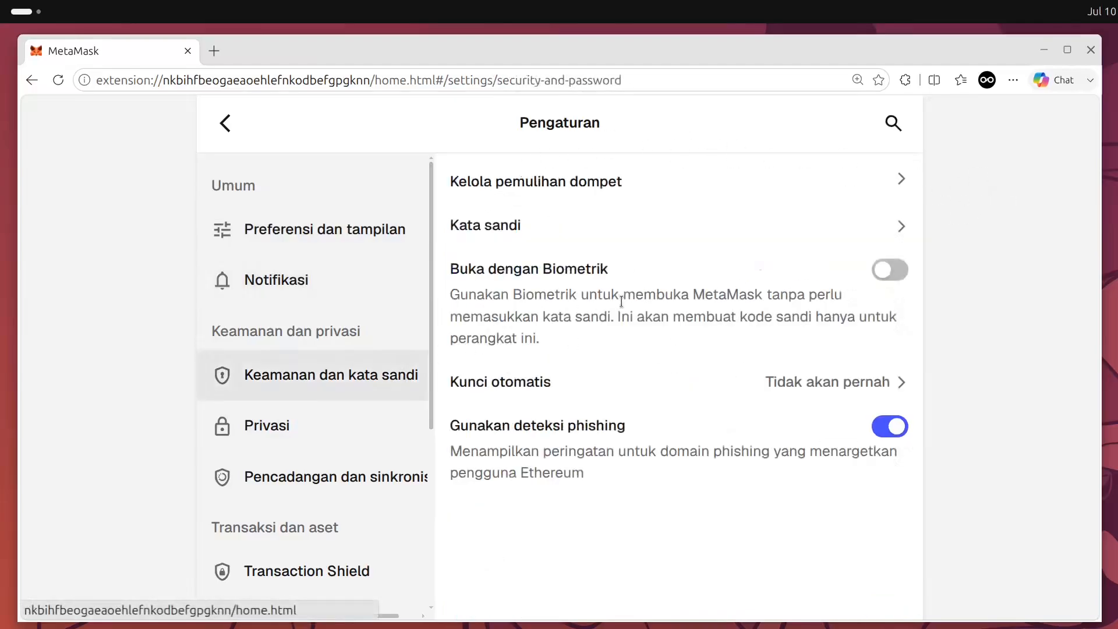
pyautogui.click(589, 220)
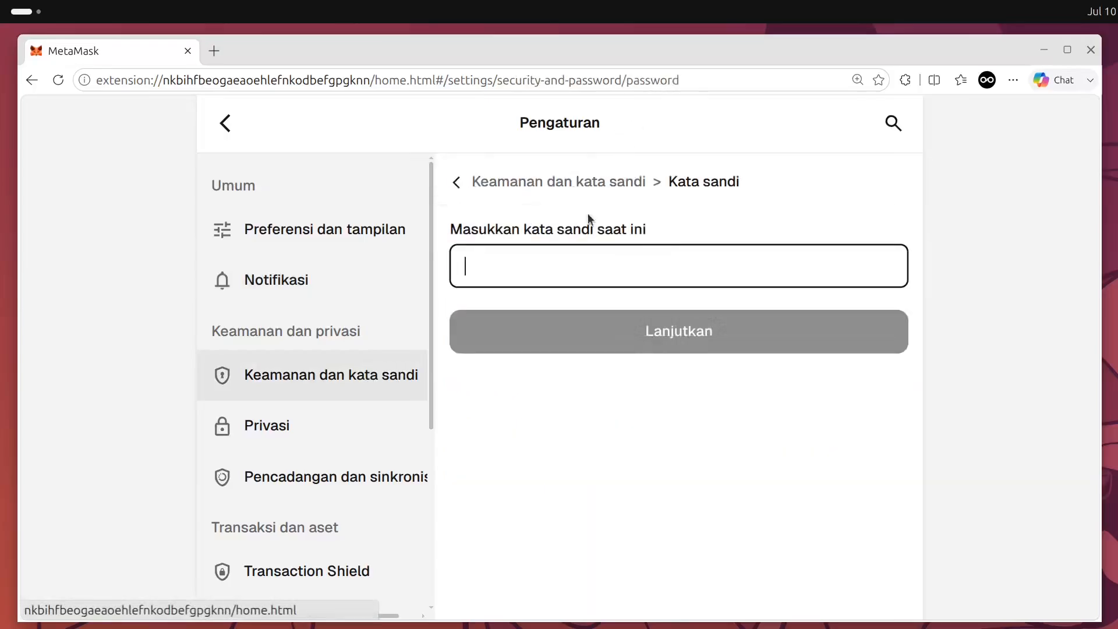
pyautogui.click(457, 182)
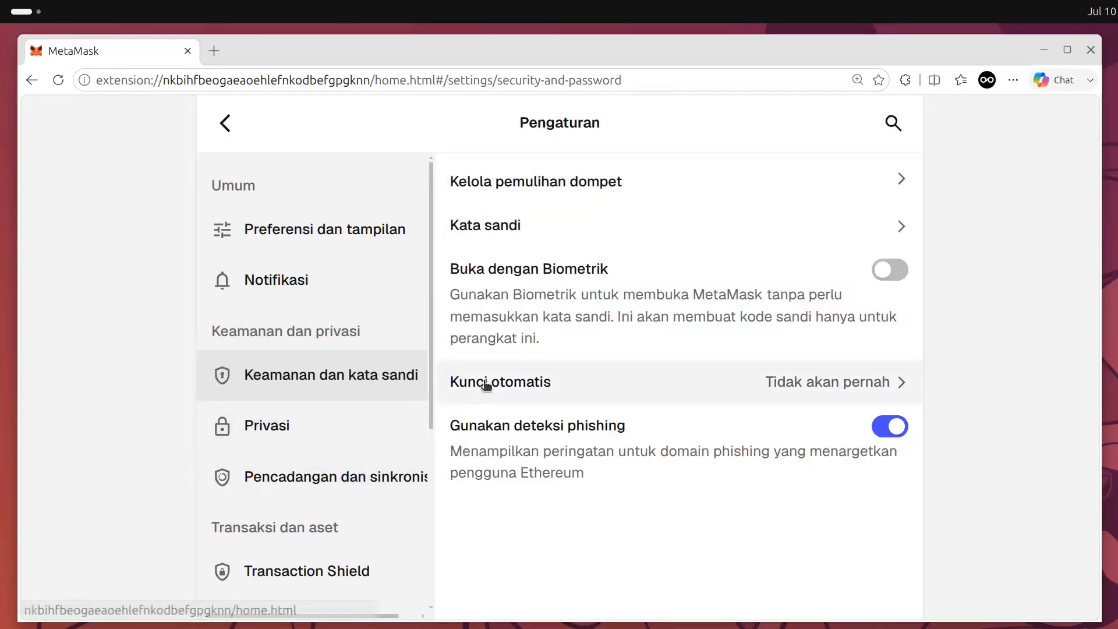
pyautogui.click(562, 382)
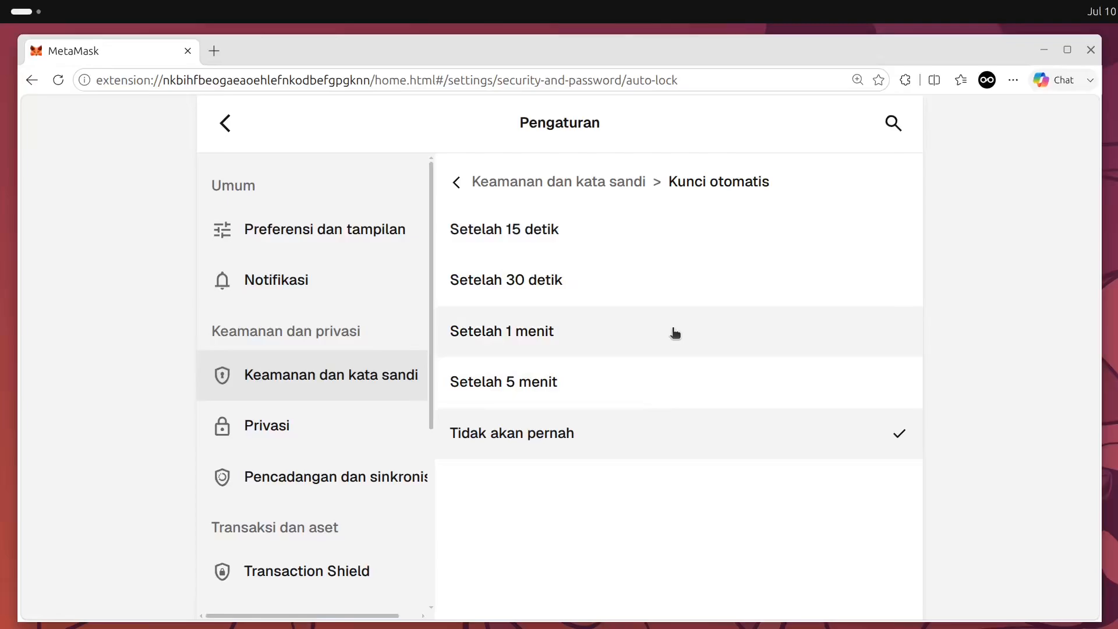
pyautogui.click(464, 182)
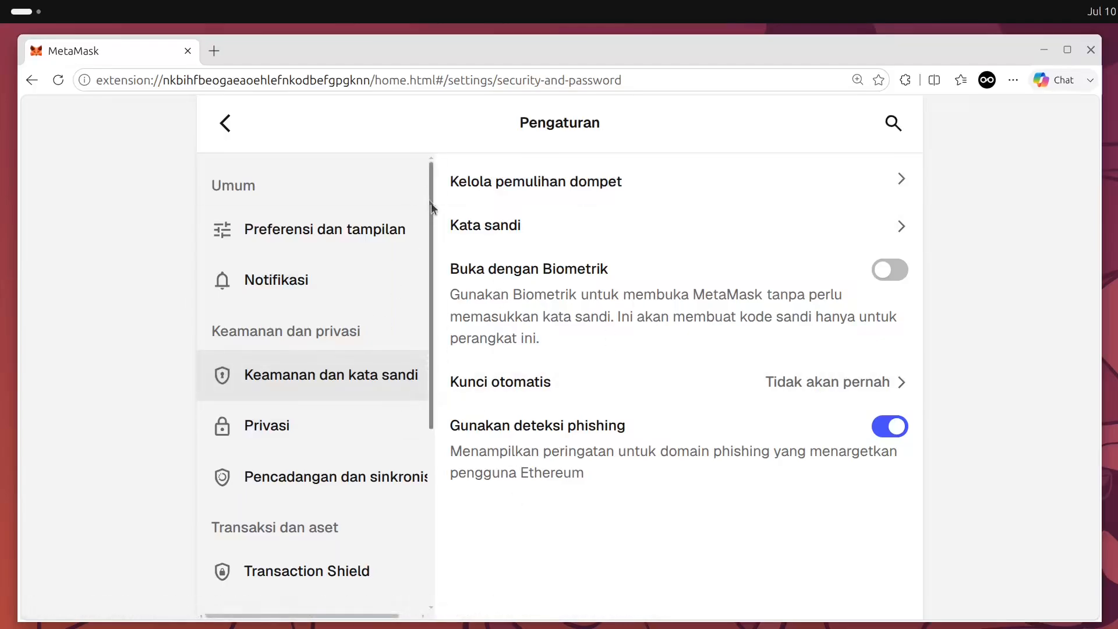
# Look through the Privasi settings
pyautogui.click(287, 440)
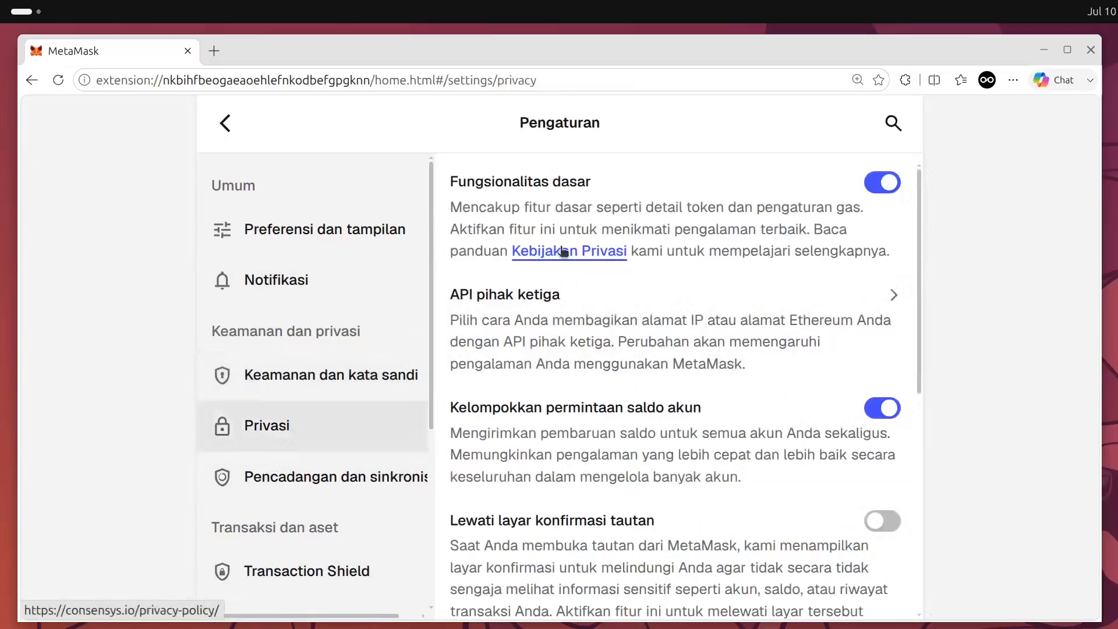
pyautogui.scroll(-7, 646, 339)
pyautogui.scroll(2, 801, 424)
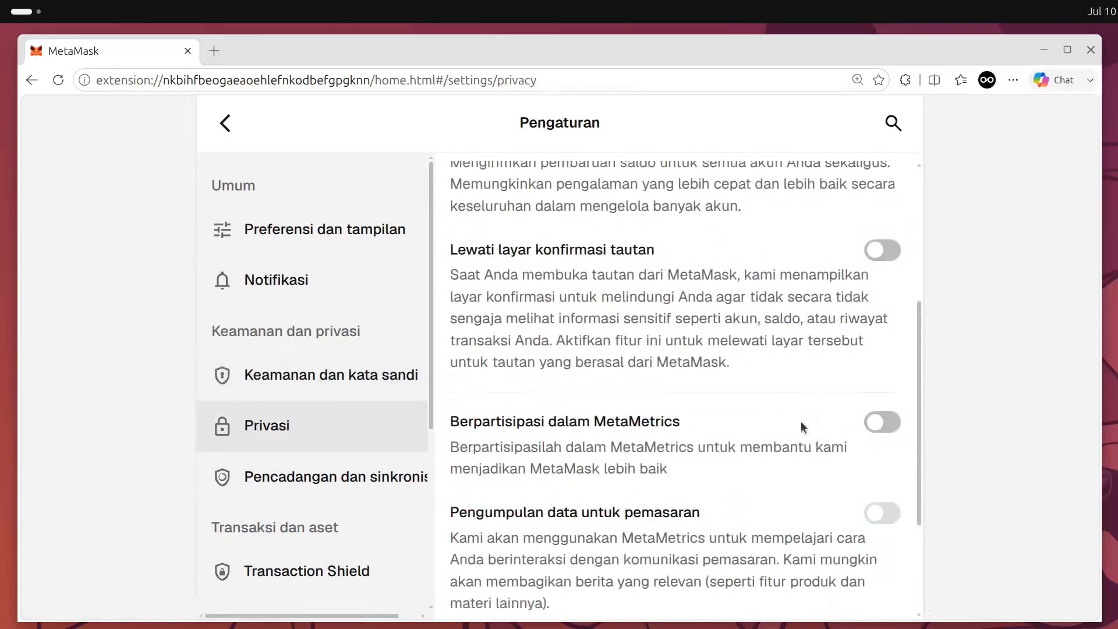
pyautogui.scroll(-2, 682, 355)
pyautogui.scroll(8, 683, 355)
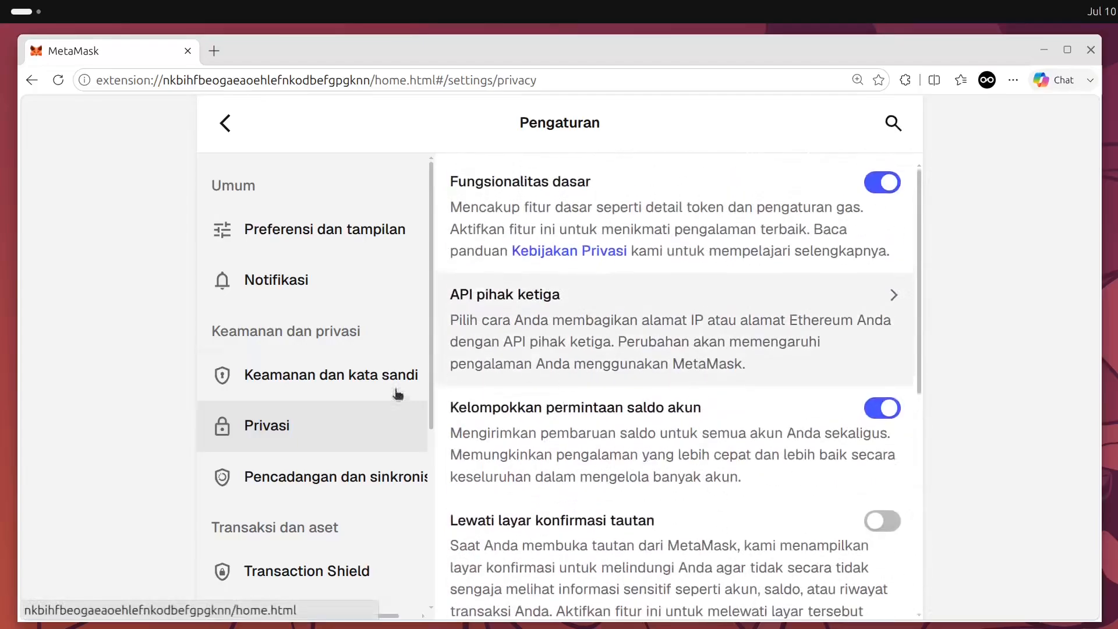
# Review the Pencadangan dan sinkronisasi settings, then leave settings for the Account 1 home
pyautogui.click(285, 488)
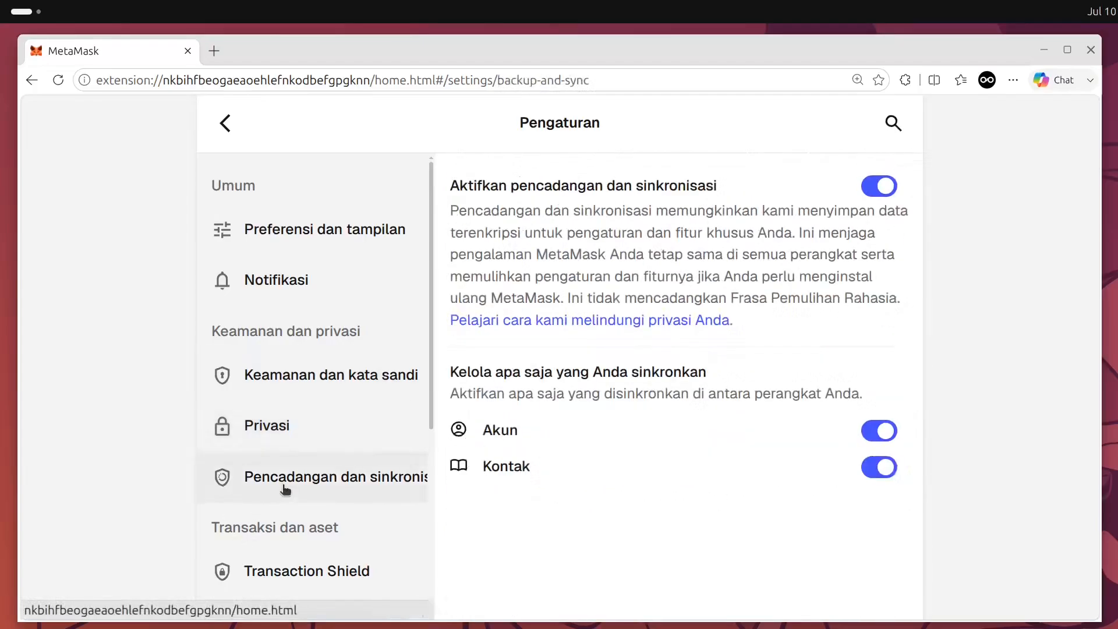
pyautogui.scroll(-3, 361, 444)
pyautogui.scroll(1, 349, 460)
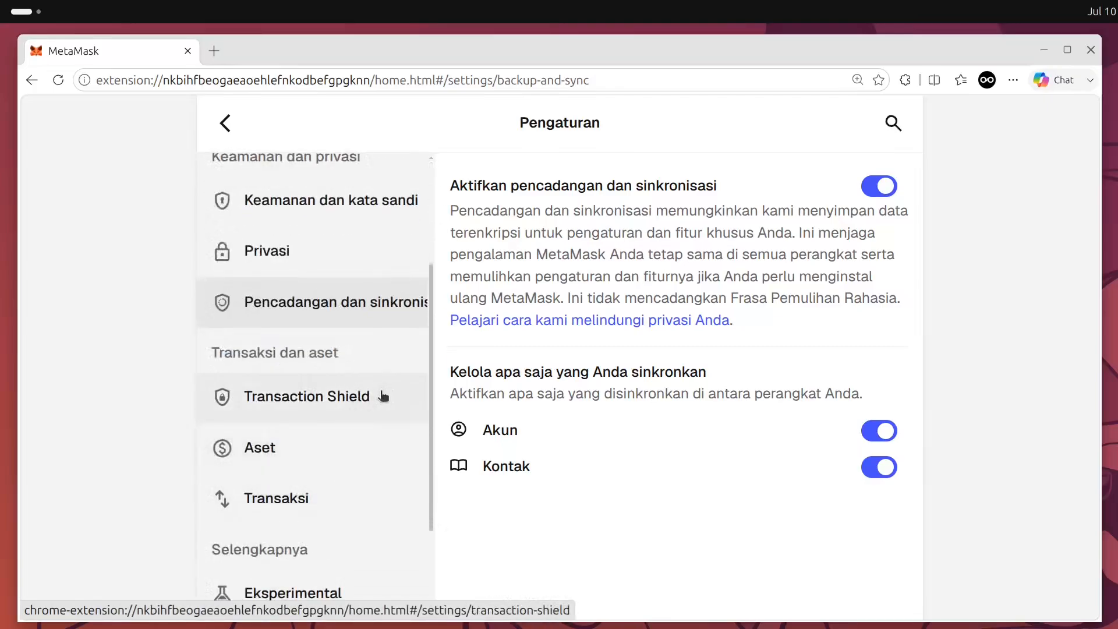
pyautogui.scroll(-3, 373, 442)
pyautogui.scroll(3, 291, 384)
pyautogui.scroll(-3, 337, 350)
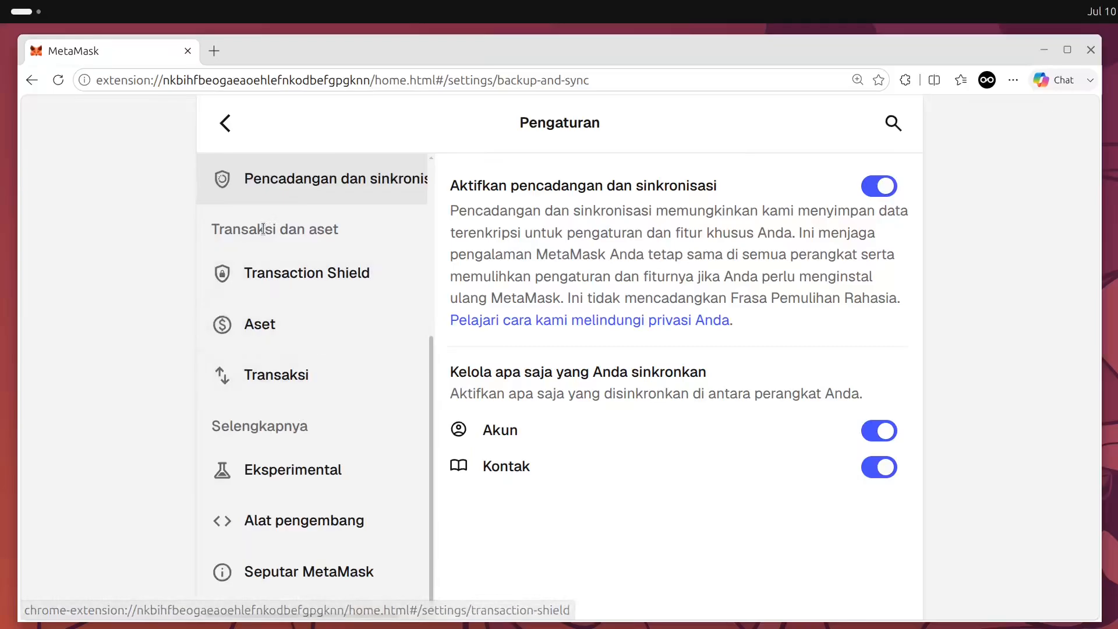
pyautogui.click(224, 123)
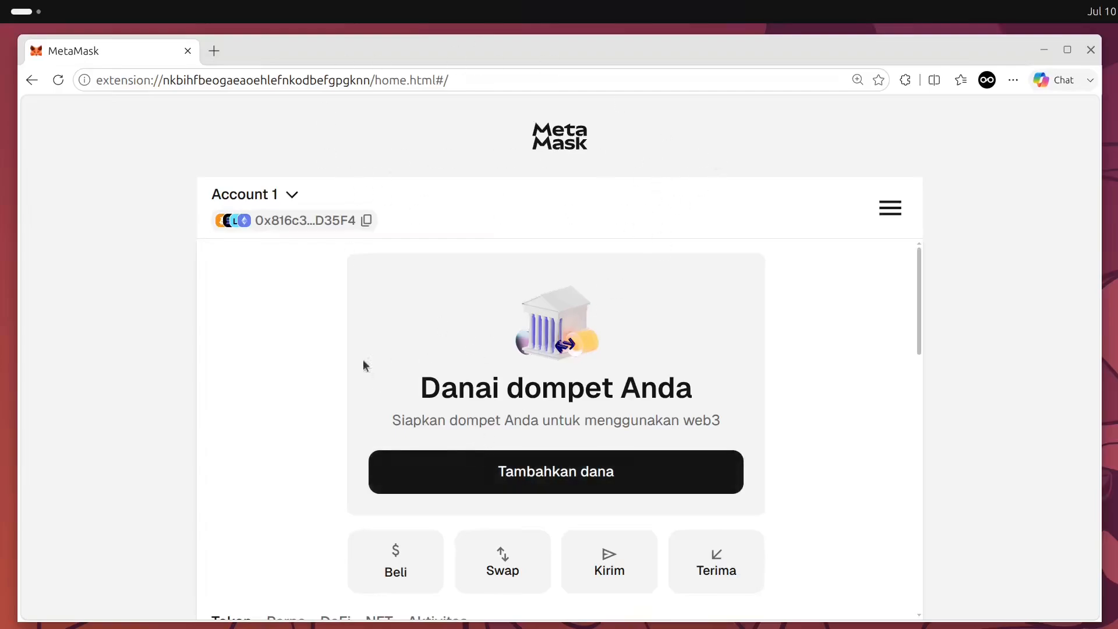
# Remove the MetaMask extension from Microsoft Edge via the Extensions menu and confirm the removal
pyautogui.click(904, 81)
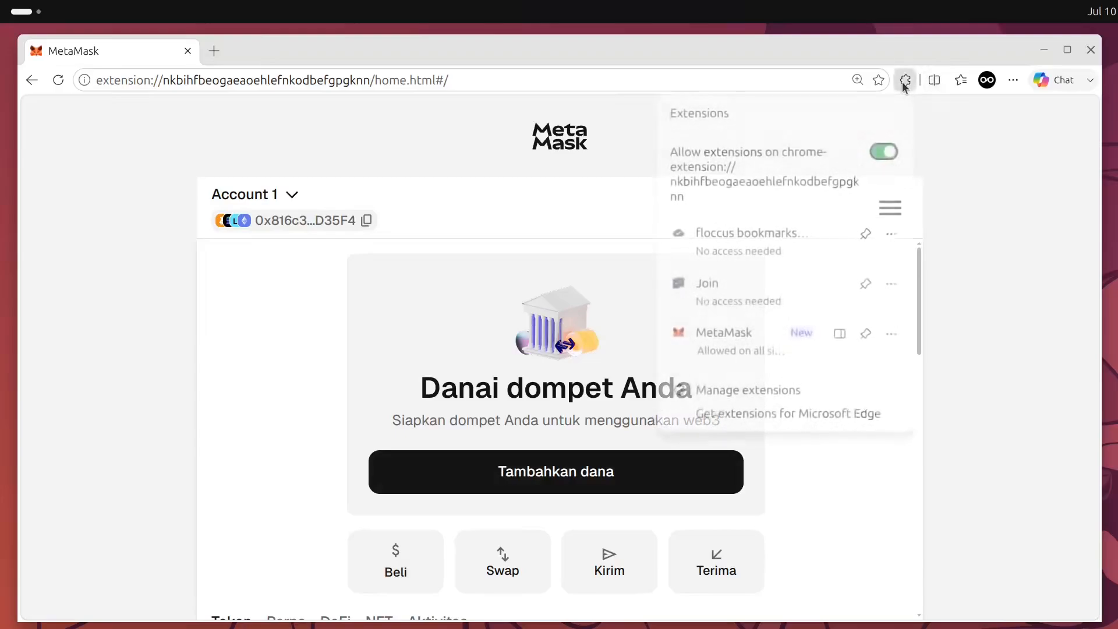
pyautogui.click(892, 336)
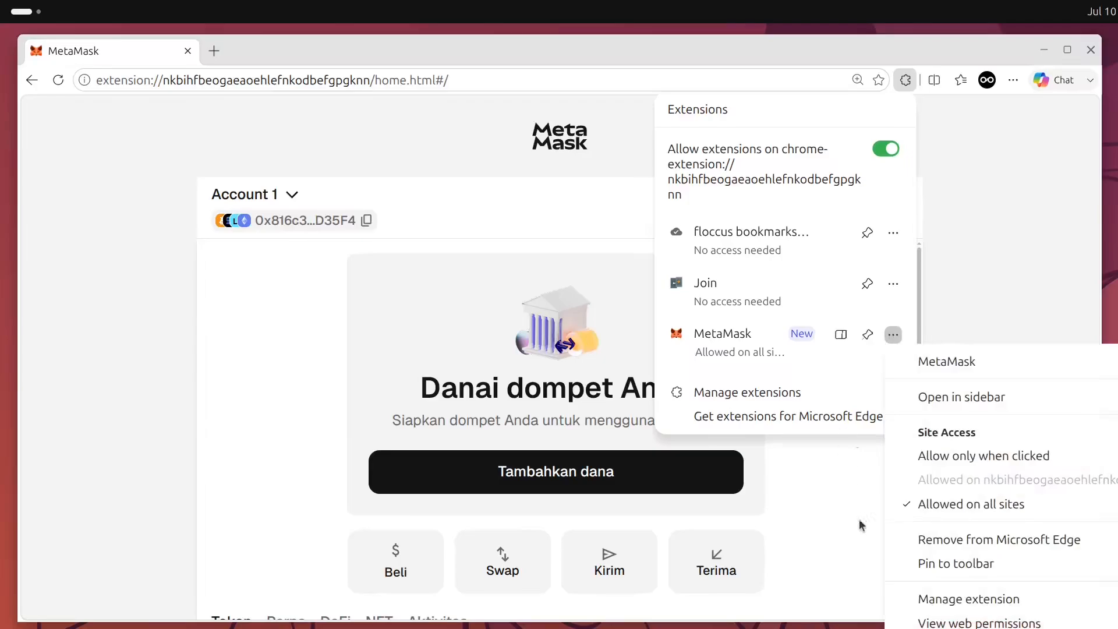
pyautogui.click(978, 541)
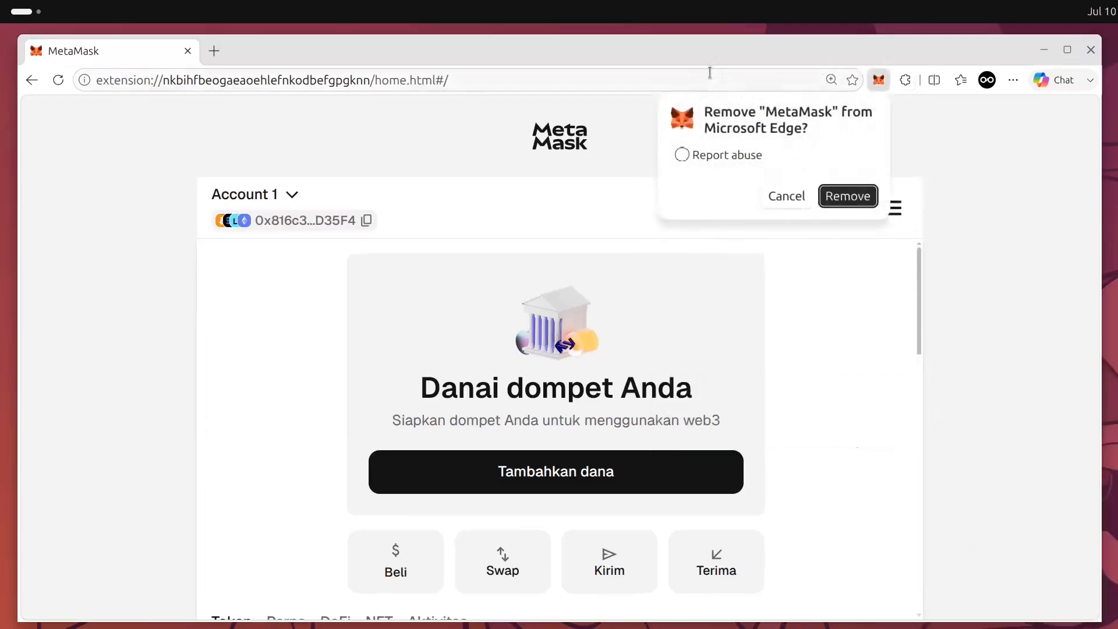
pyautogui.click(847, 197)
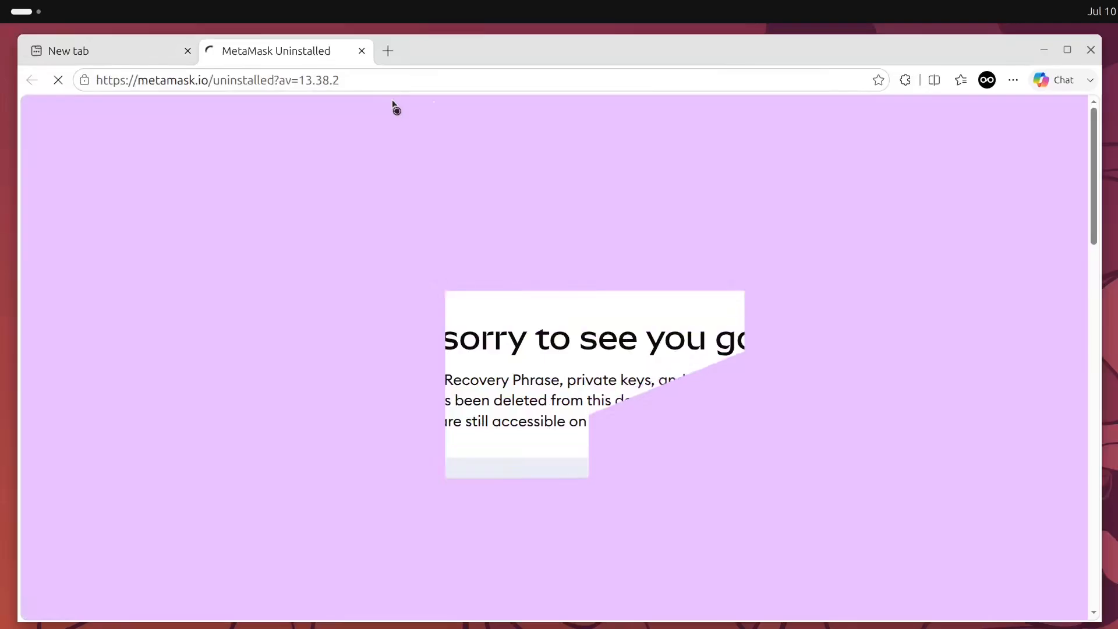
# Load the metamask.io website by entering 'metama' in the address bar
pyautogui.click(395, 78)
pyautogui.write('metamask.io')
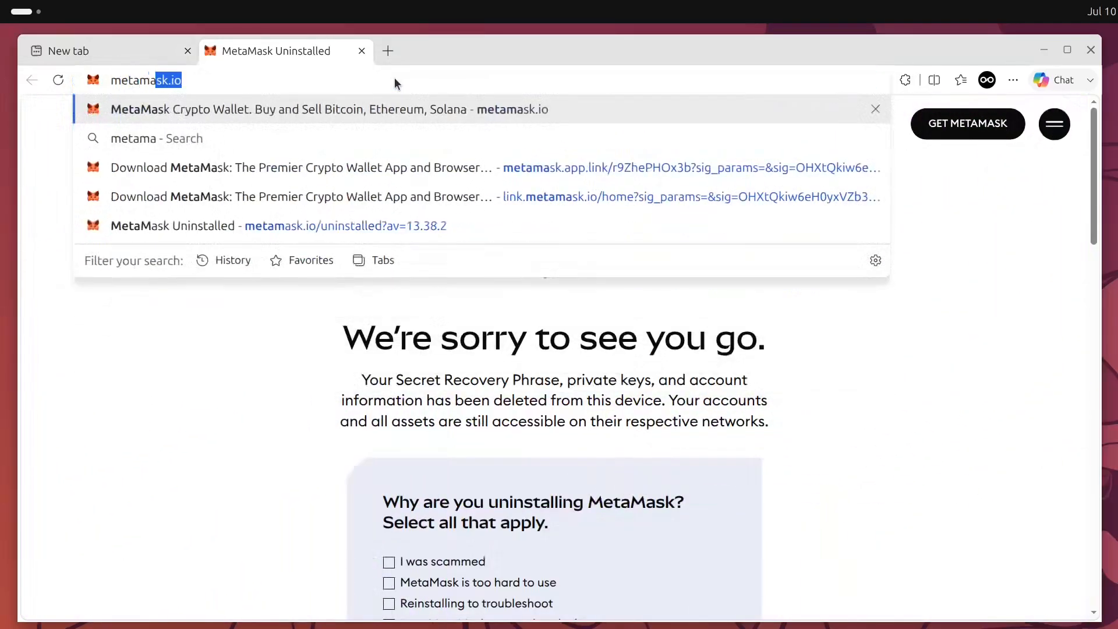
pyautogui.press('Return')
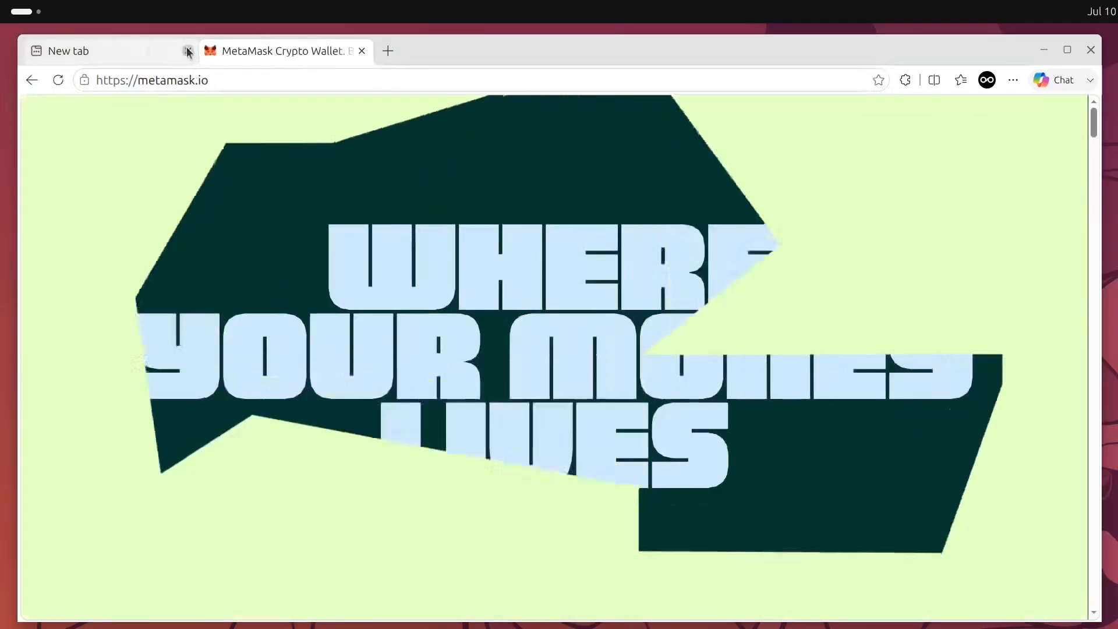
pyautogui.click(187, 51)
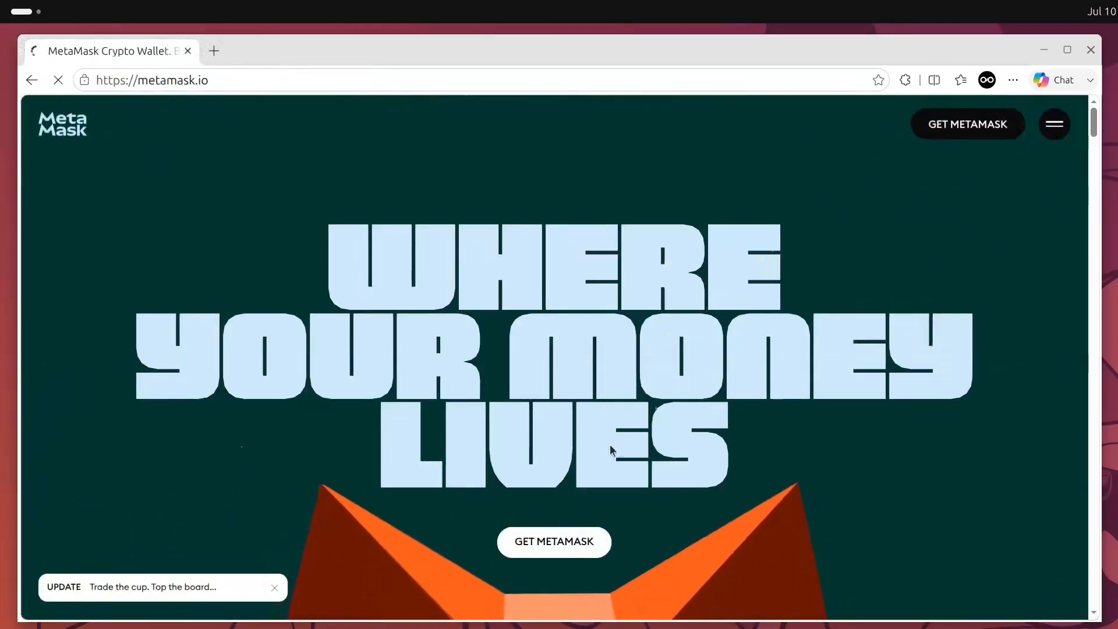
# Add MetaMask from its Edge web store listing and decline the Switch to Chrome suggestion
pyautogui.click(967, 124)
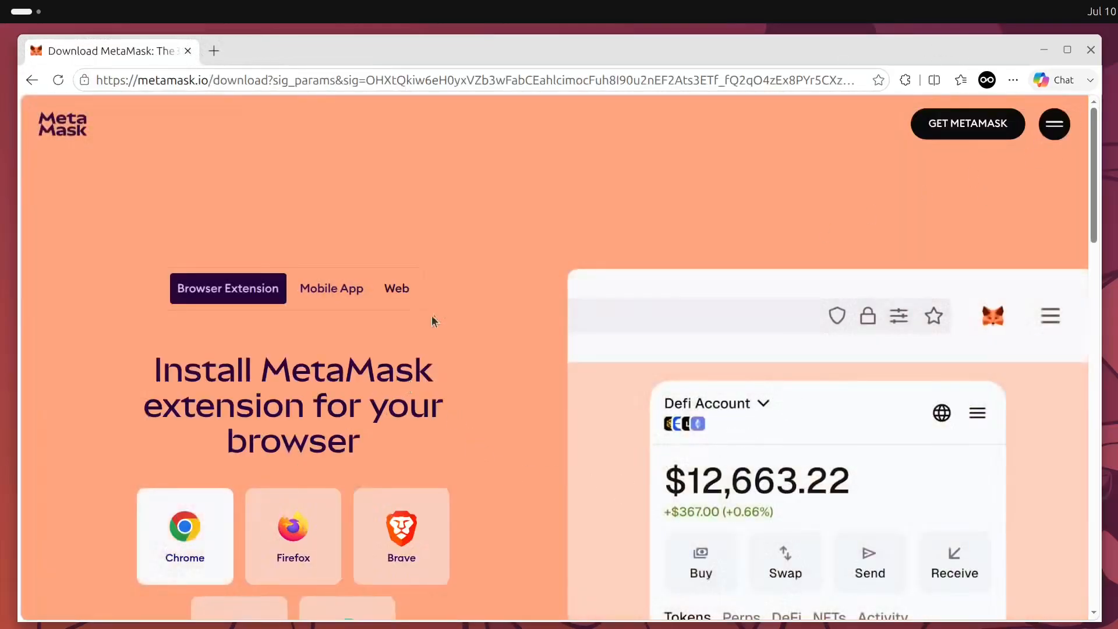
pyautogui.scroll(-4, 417, 402)
pyautogui.click(349, 388)
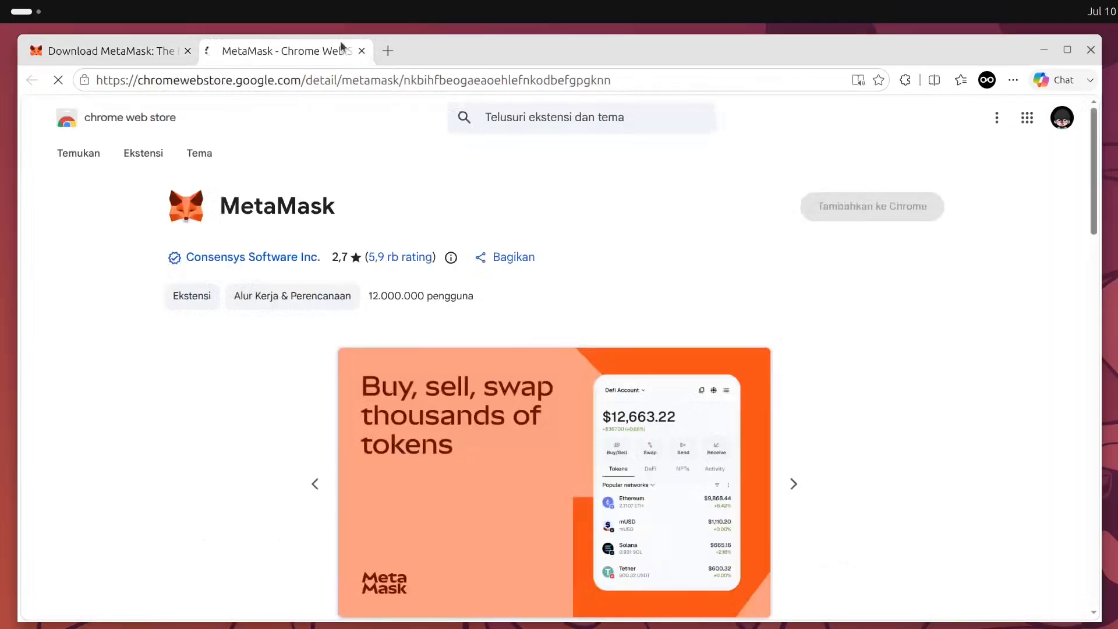
pyautogui.click(187, 50)
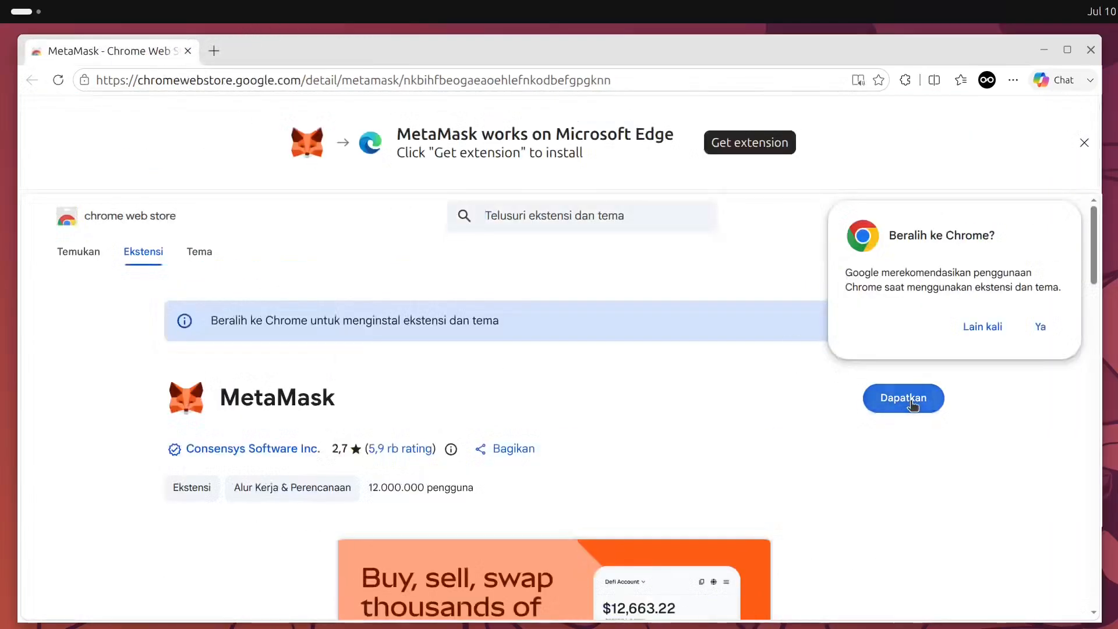
pyautogui.click(902, 399)
pyautogui.click(1081, 244)
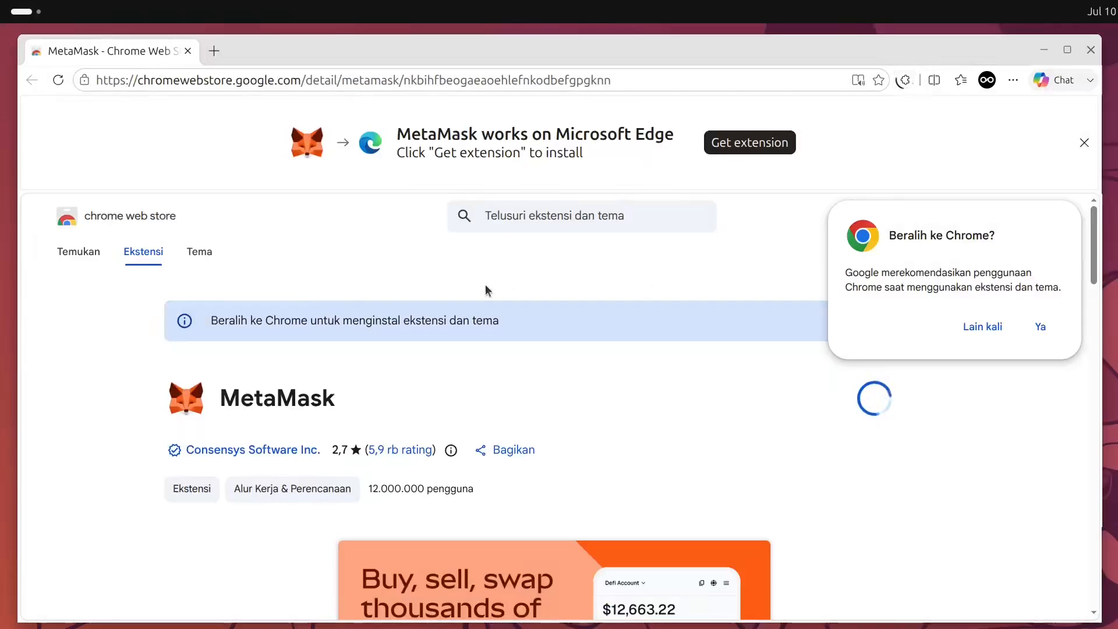
pyautogui.click(984, 327)
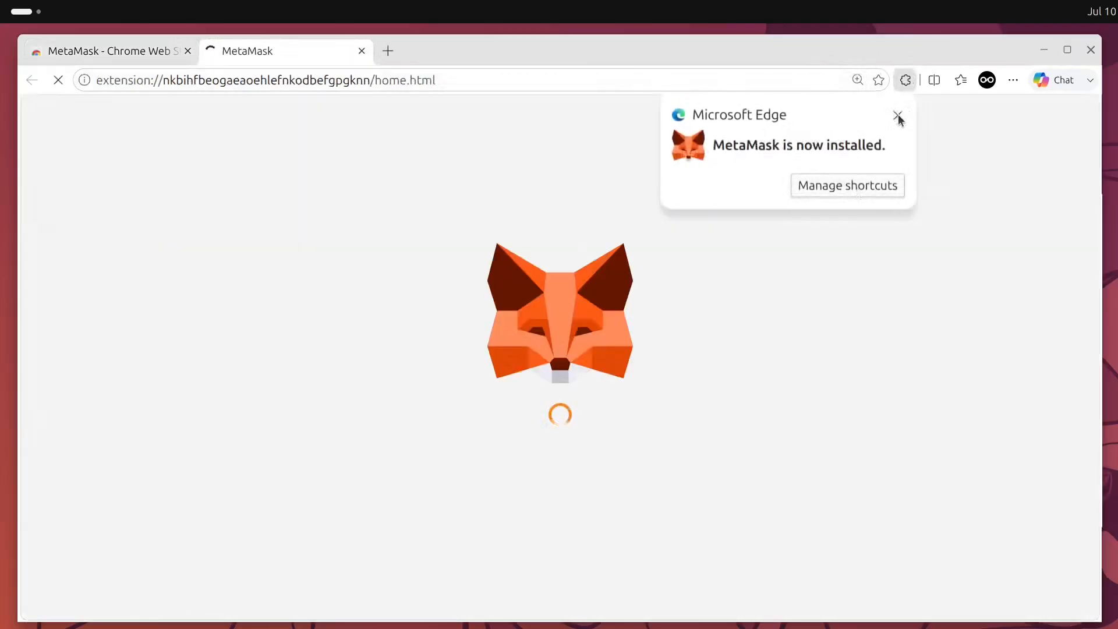
# Close the installed notice and web store tab, then choose to import an existing wallet by Secret Recovery Phrase
pyautogui.click(897, 115)
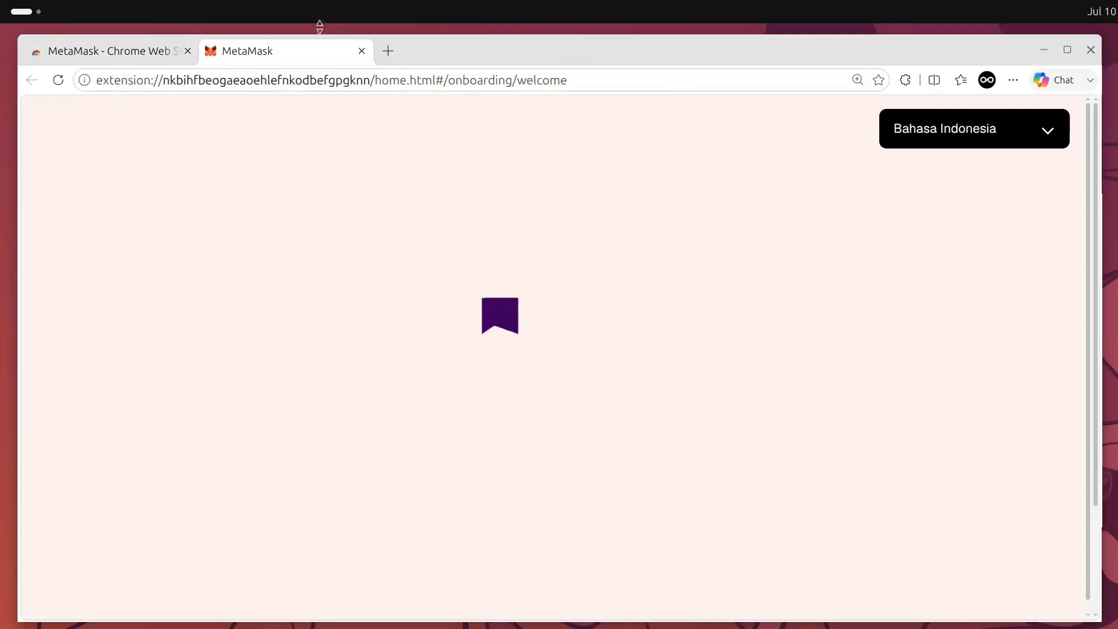
pyautogui.click(188, 51)
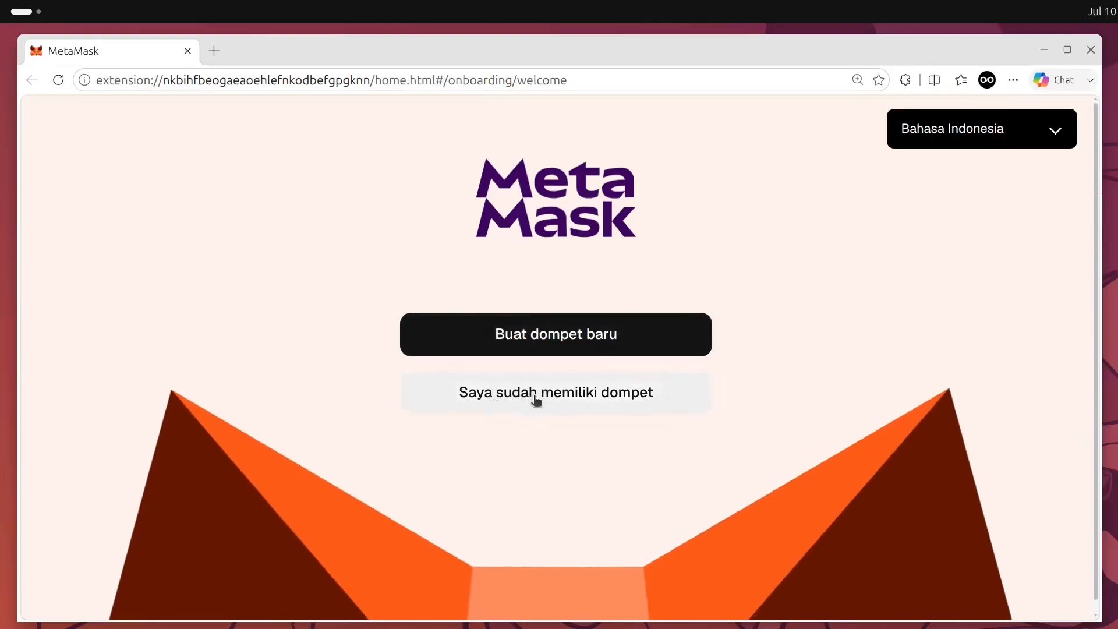
pyautogui.click(535, 396)
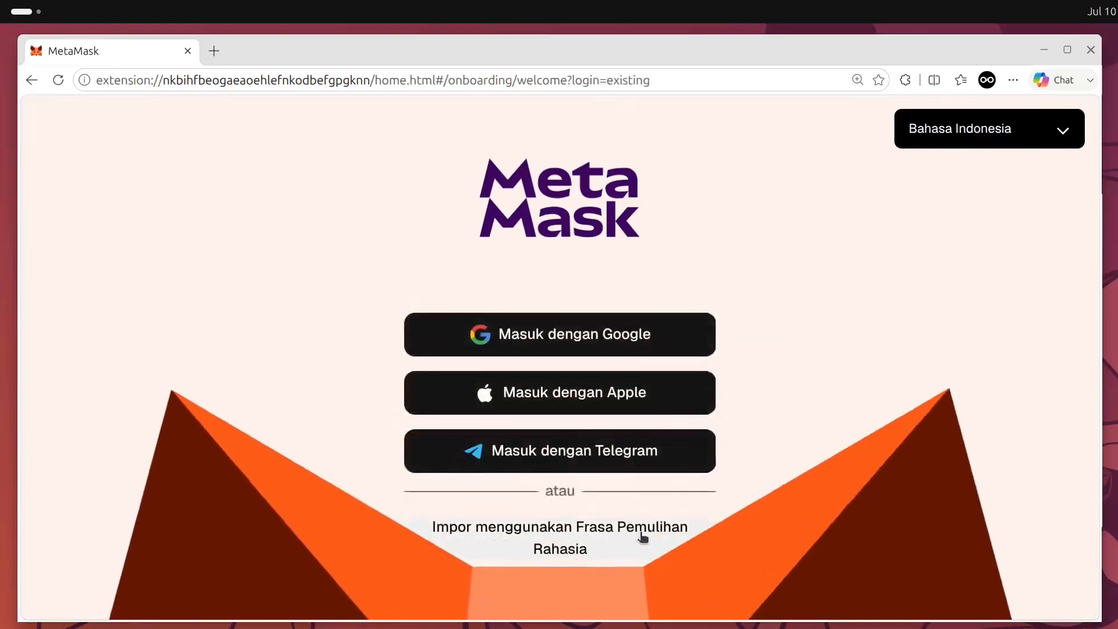
pyautogui.click(621, 540)
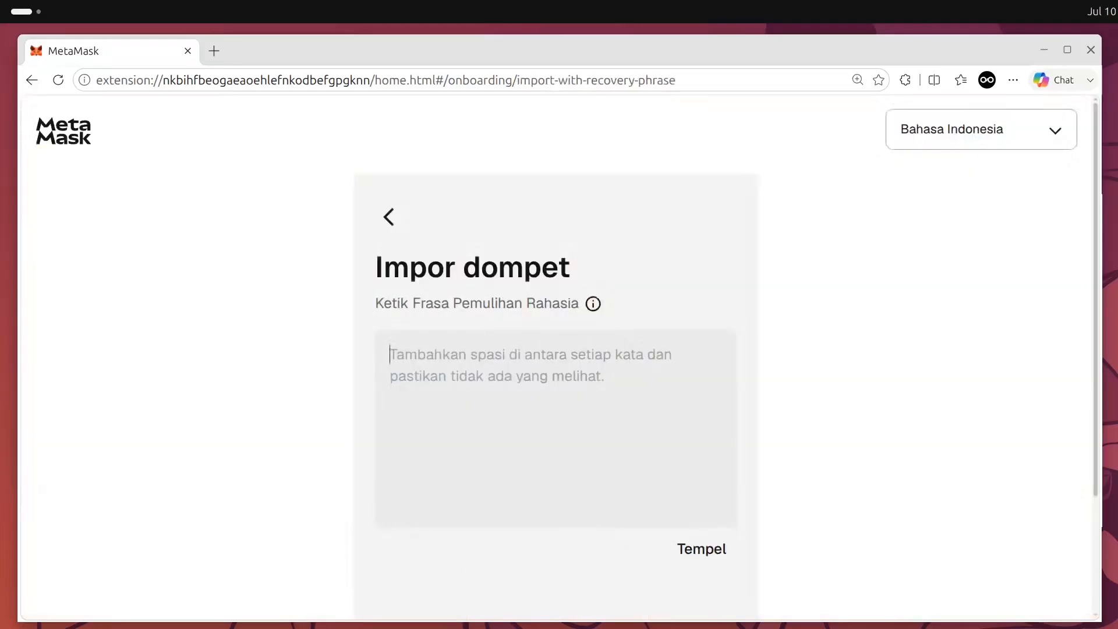
# Paste the copied recovery phrase into the Impor dompet grid and reveal the first words to check them
pyautogui.hotkey('alt', 'Tab')
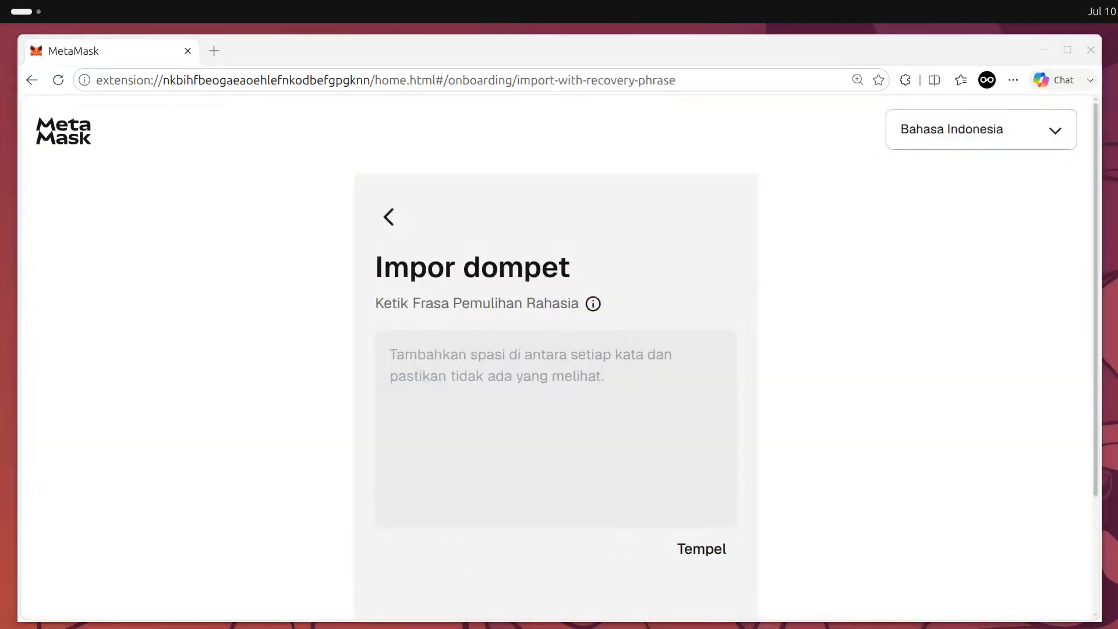
pyautogui.click(461, 386)
pyautogui.hotkey('ctrl', 'v')
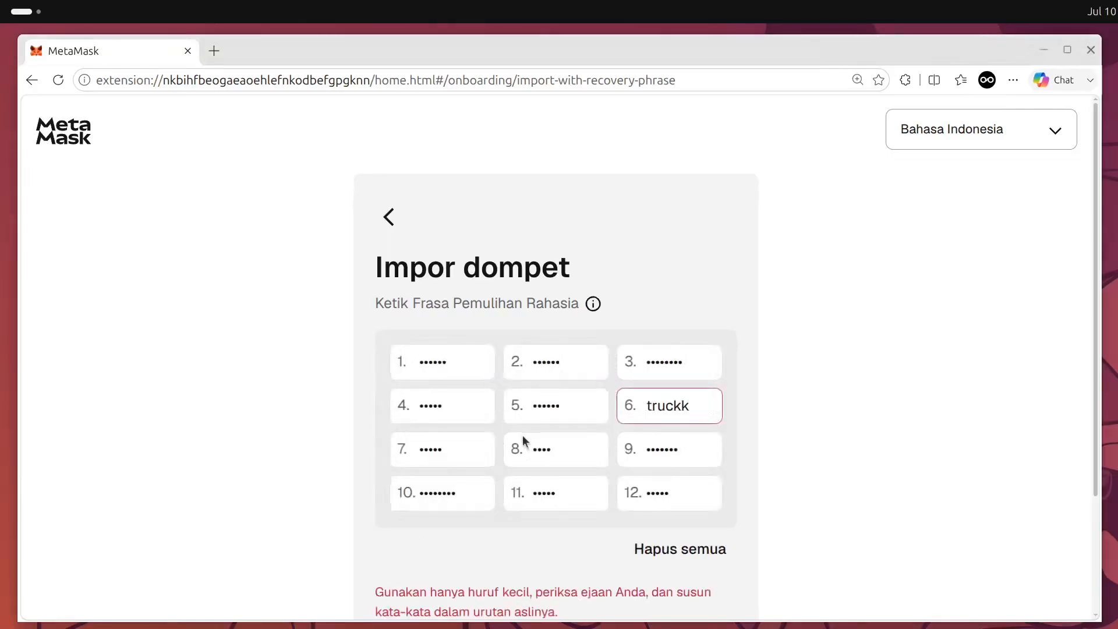
pyautogui.click(660, 492)
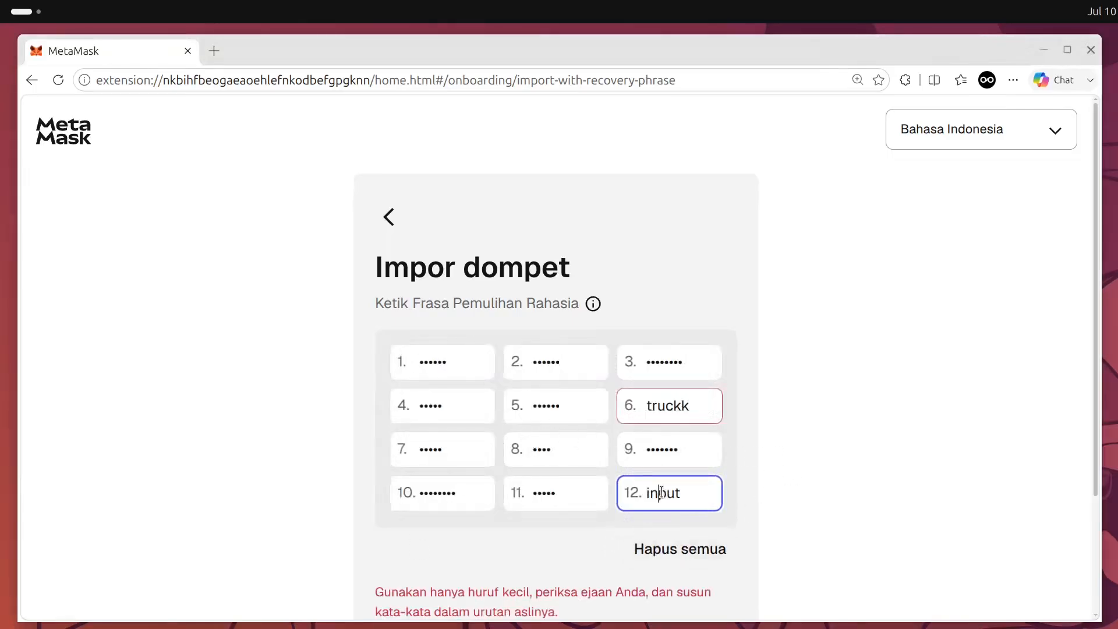
pyautogui.scroll(-3, 649, 501)
pyautogui.scroll(3, 581, 487)
pyautogui.scroll(-3, 559, 504)
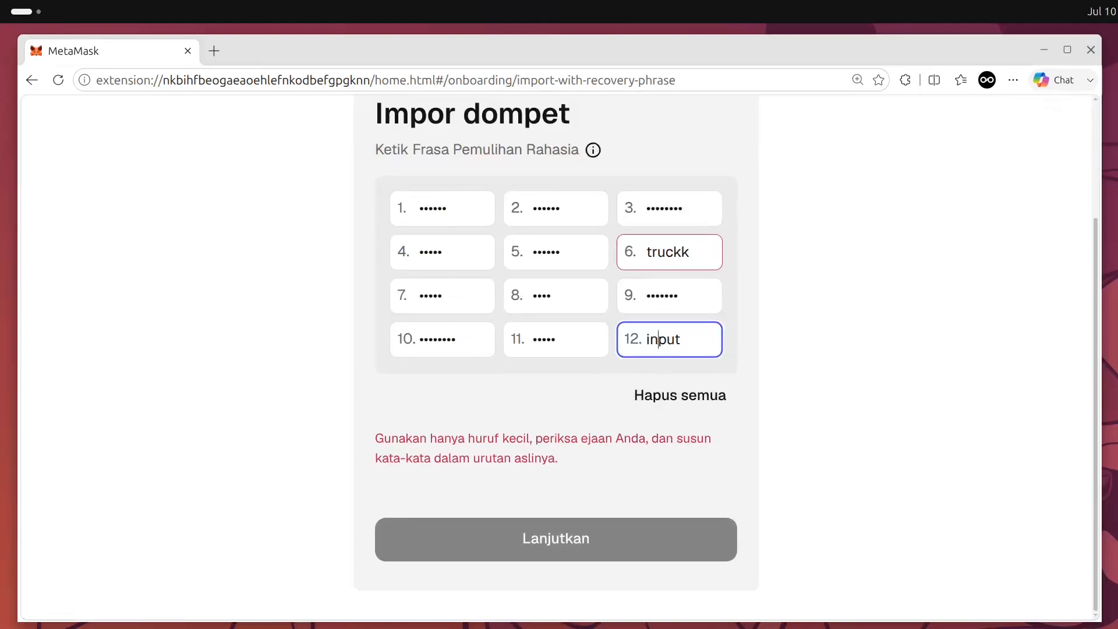
pyautogui.scroll(3, 324, 523)
pyautogui.click(467, 362)
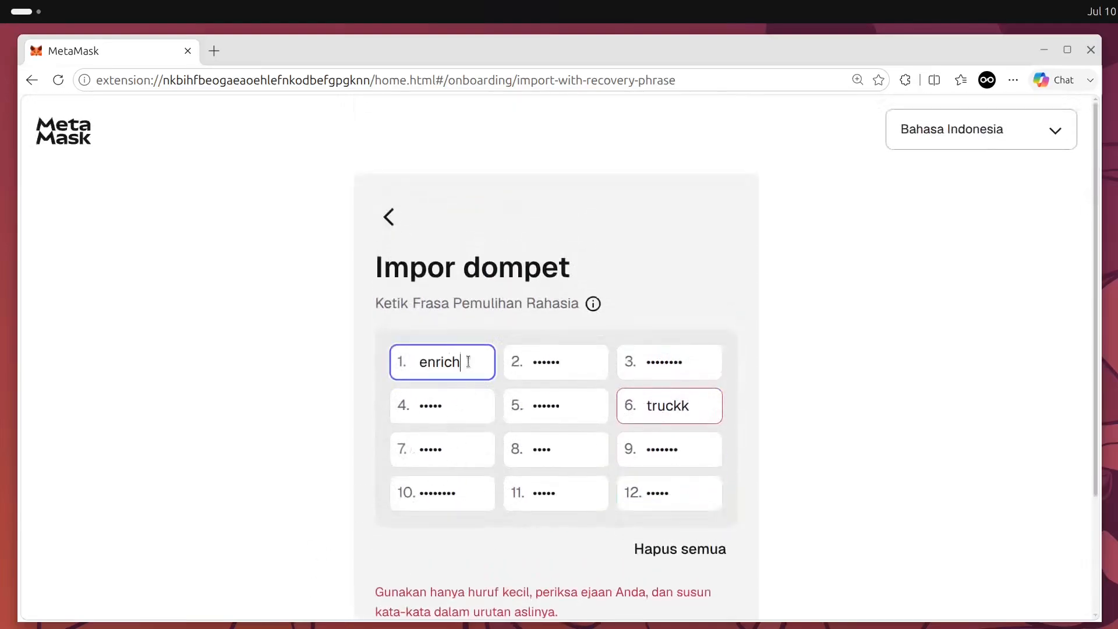
pyautogui.click(588, 367)
pyautogui.click(679, 365)
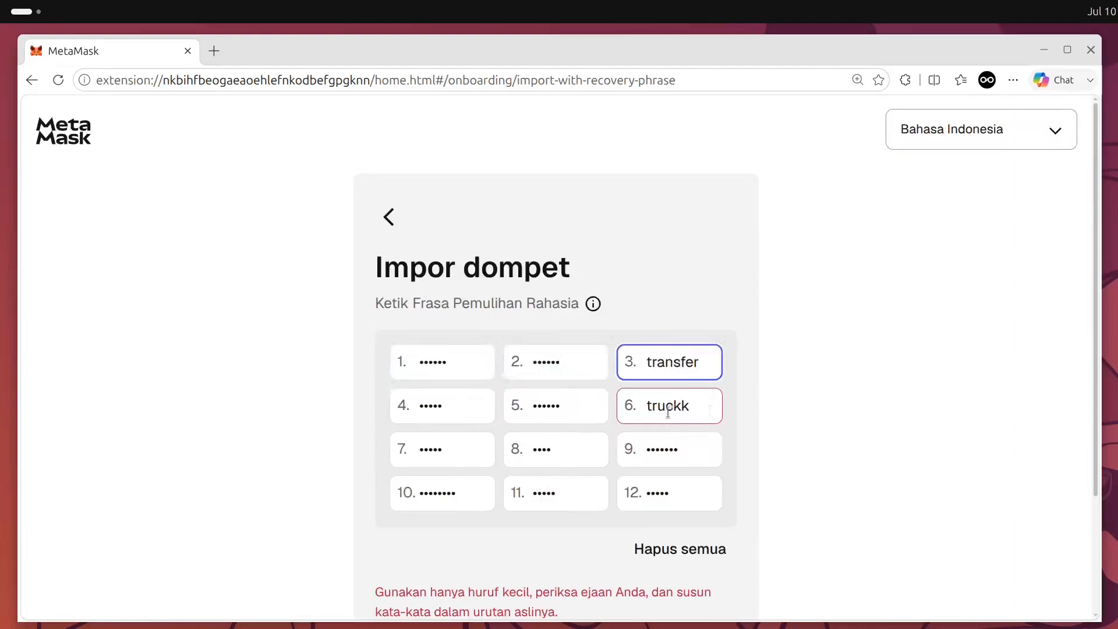
# Remove the extra letter from the misspelled sixth word, then continue with Lanjutkan
pyautogui.click(704, 407)
pyautogui.press('BackSpace')
pyautogui.scroll(-3, 699, 478)
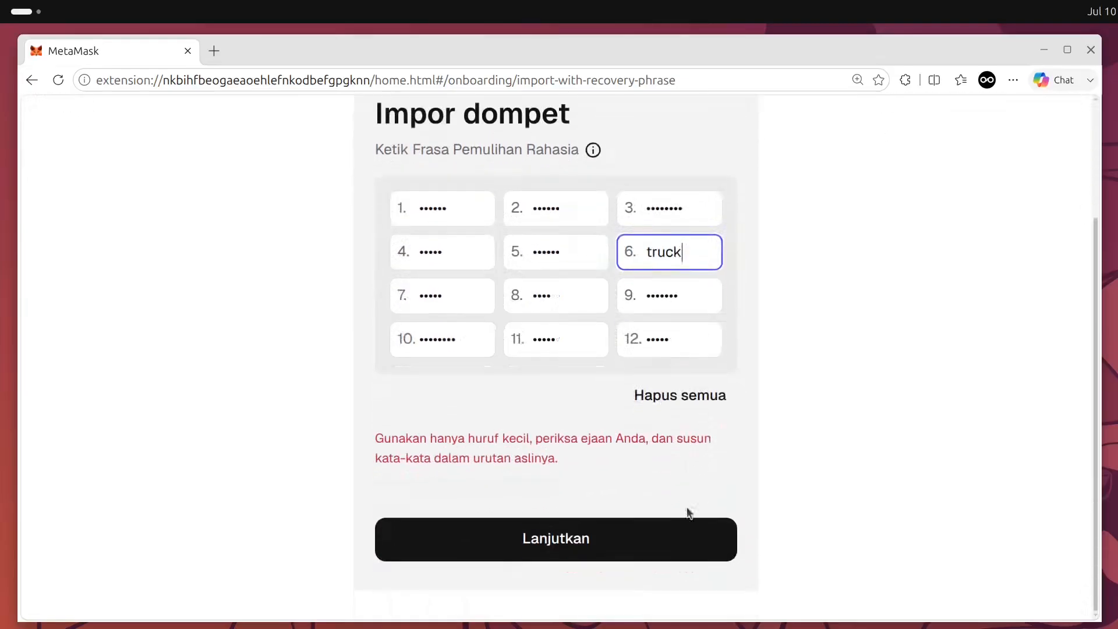
pyautogui.click(711, 492)
pyautogui.click(606, 540)
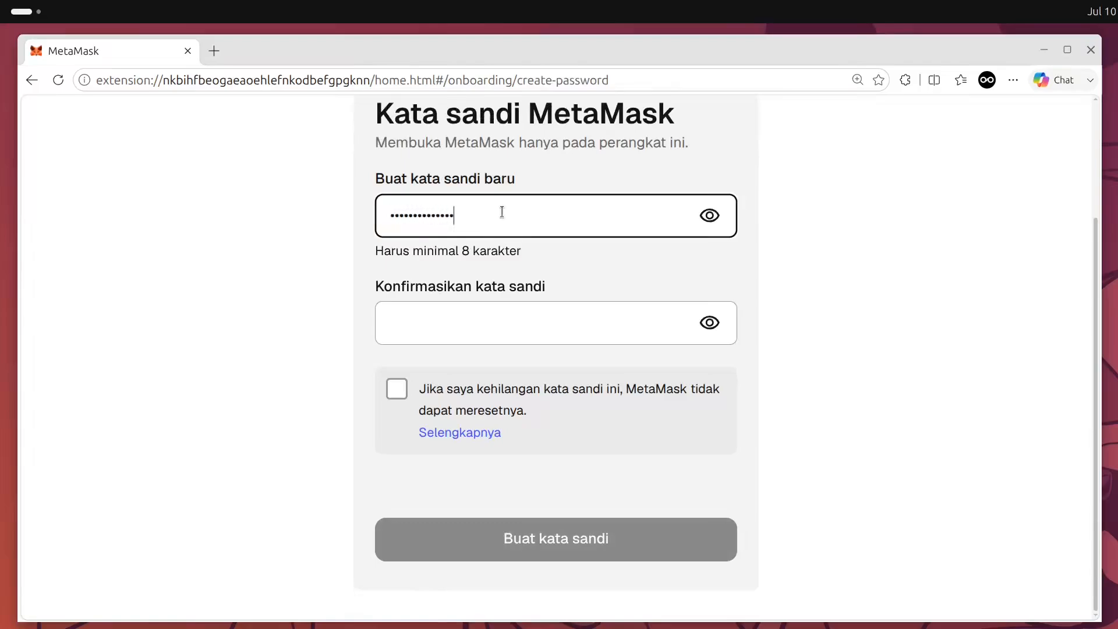
# Confirm the new wallet password, acknowledge it cannot be reset, and create it with Buat kata sandi
pyautogui.click(709, 215)
pyautogui.click(709, 323)
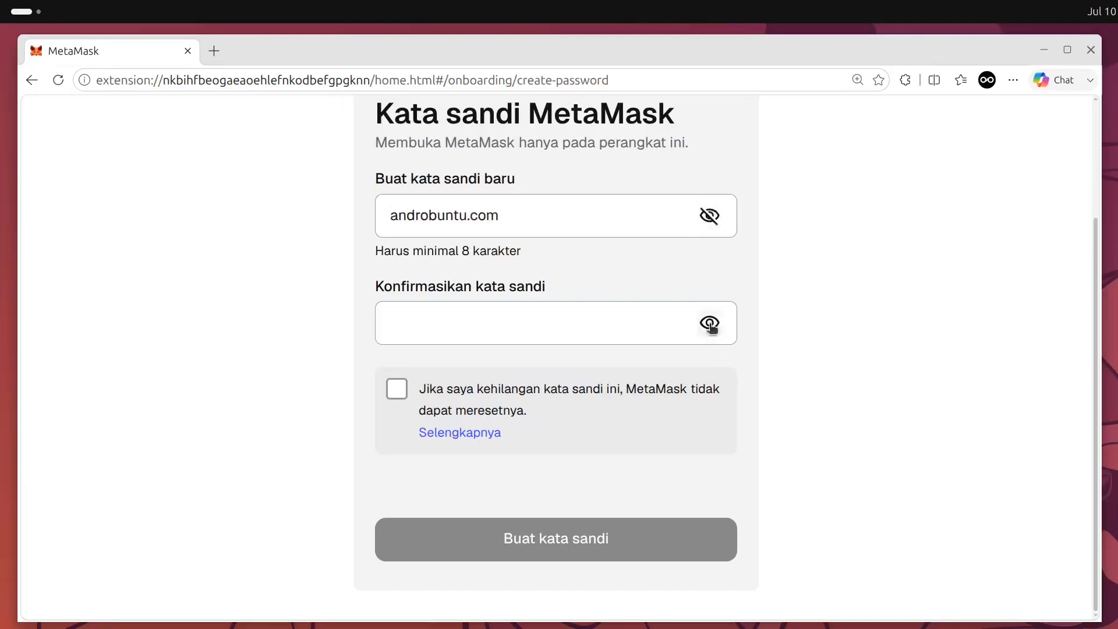
pyautogui.click(625, 322)
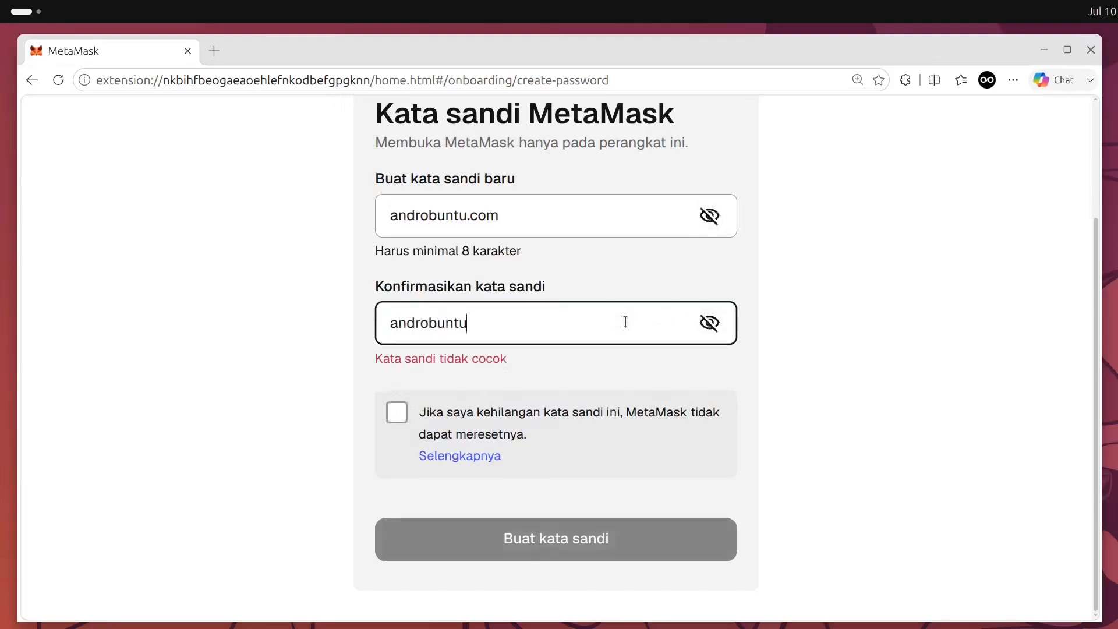
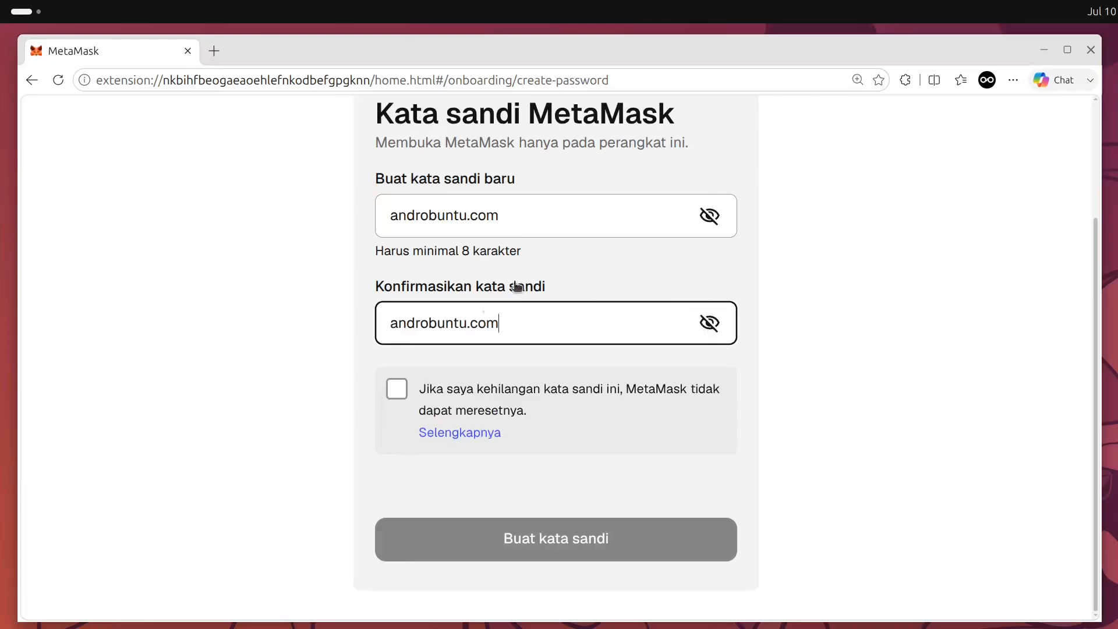
pyautogui.scroll(3, 527, 406)
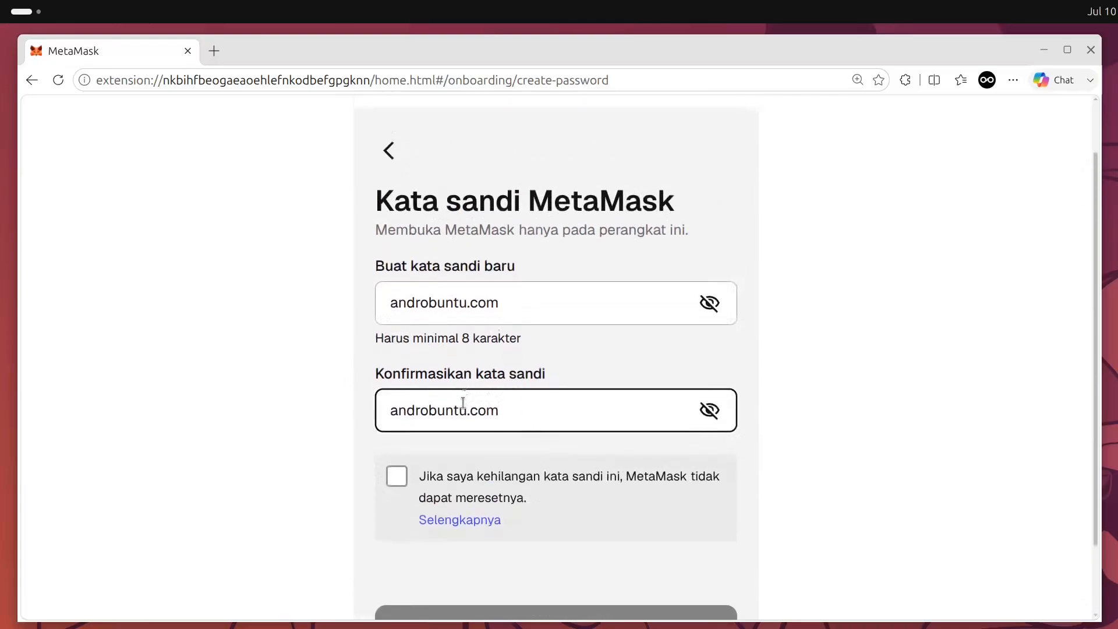
pyautogui.click(398, 476)
pyautogui.scroll(-3, 652, 425)
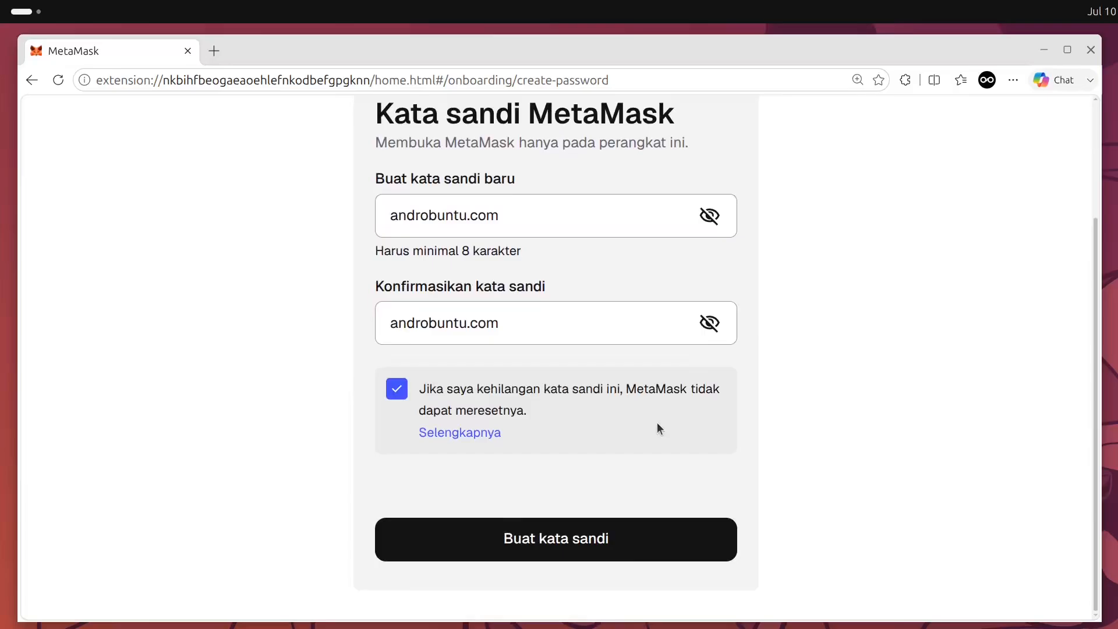
pyautogui.click(522, 551)
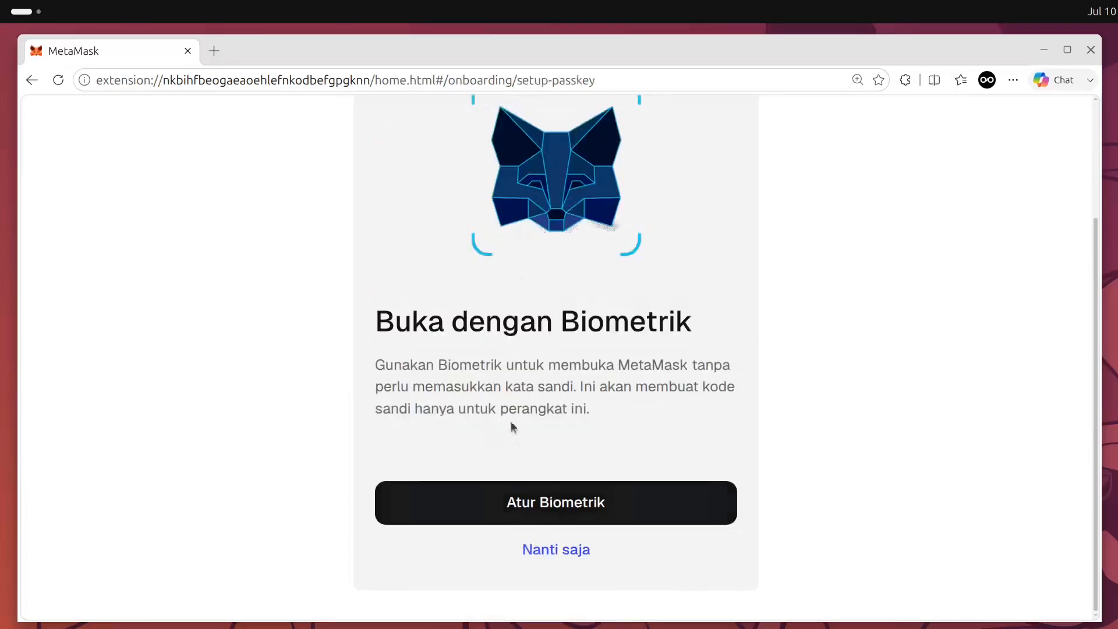
# Skip biometric unlock with Nanti saja, decline basic usage-data collection, and open the restored wallet
pyautogui.click(568, 549)
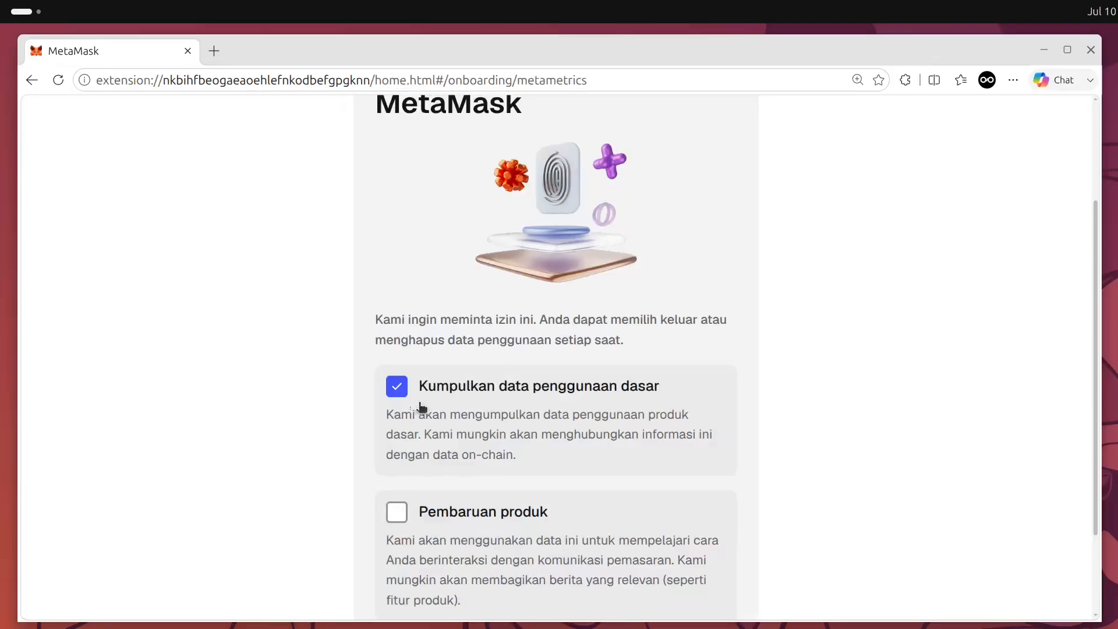
pyautogui.click(399, 387)
pyautogui.scroll(-4, 577, 394)
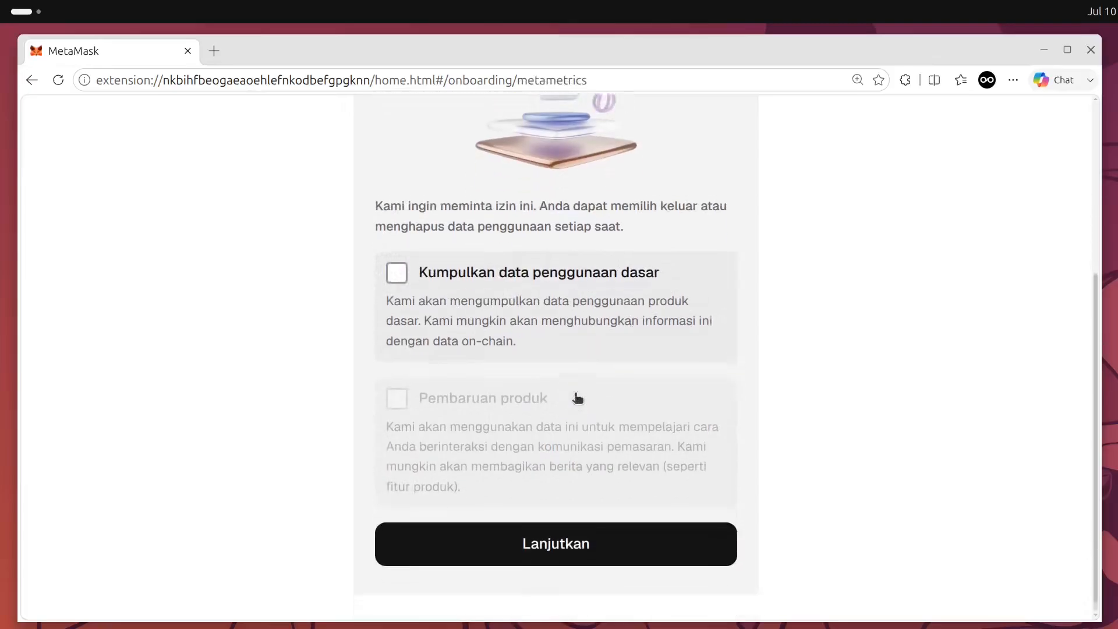
pyautogui.click(574, 536)
pyautogui.click(585, 504)
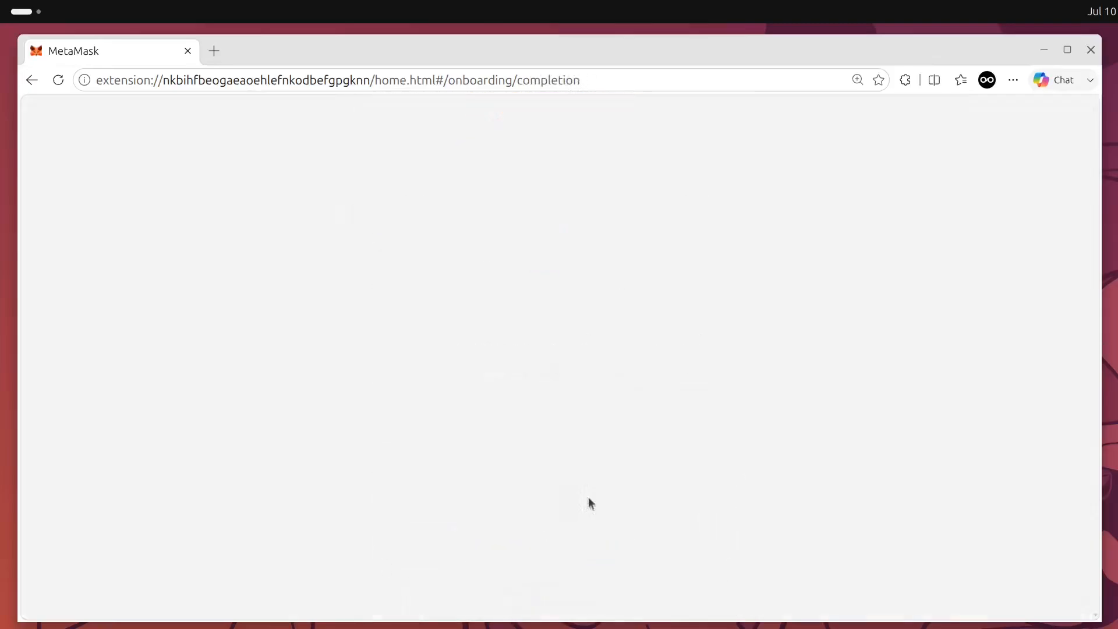
# Pass the redirect warning and scroll Account 1's Token list showing Ethereum, Solana, Bitcoin and TRON at US$0,00
pyautogui.scroll(-2, 574, 556)
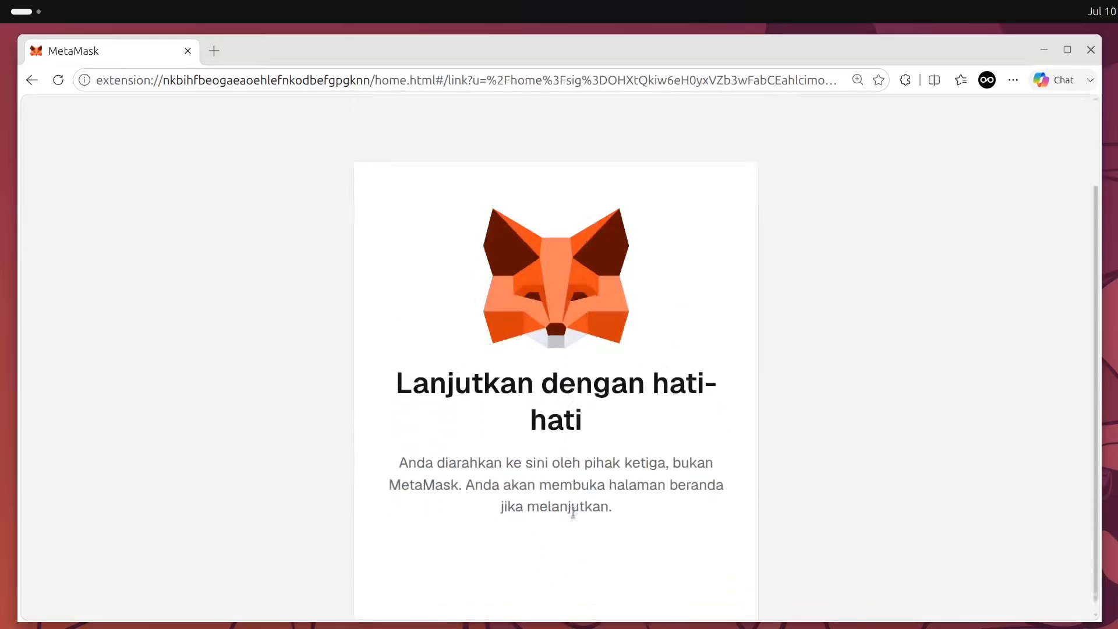
pyautogui.click(576, 566)
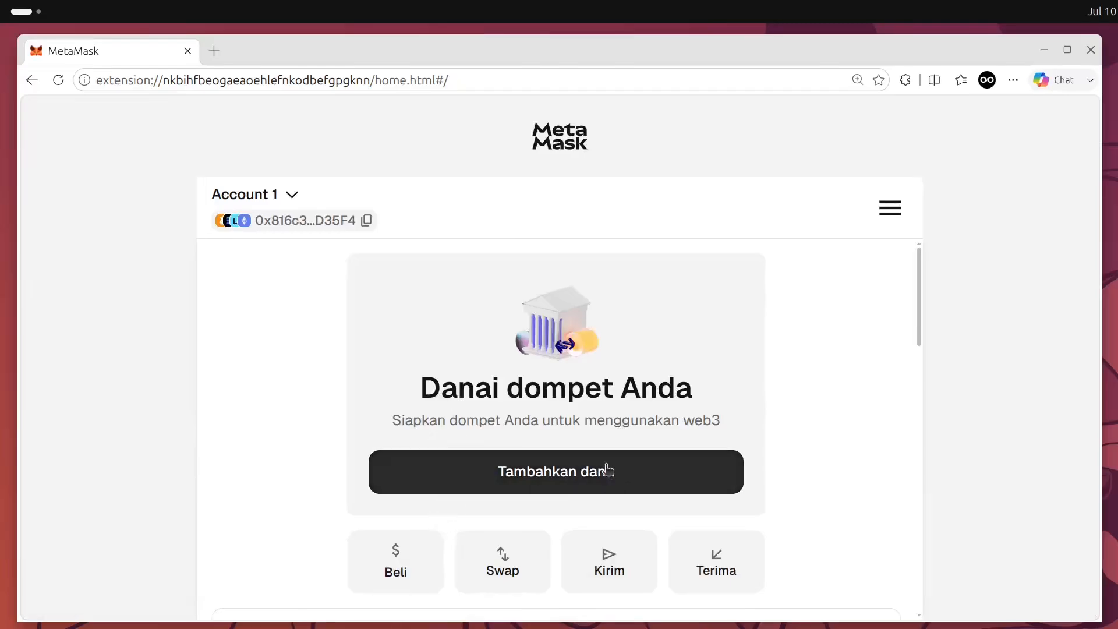
pyautogui.scroll(-5, 318, 395)
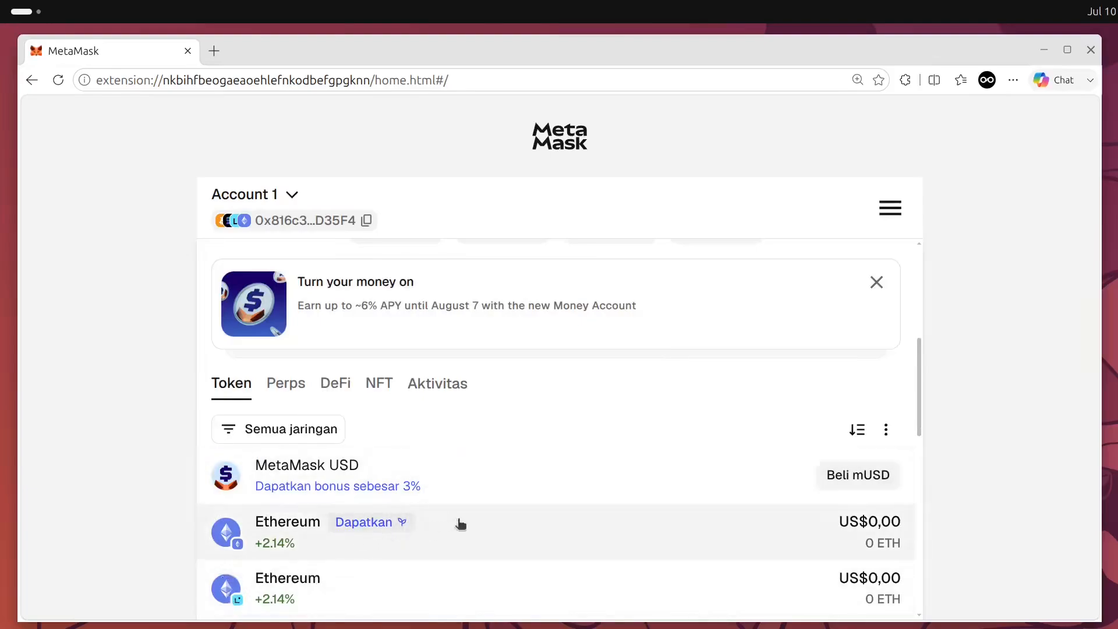
pyautogui.scroll(5, 325, 488)
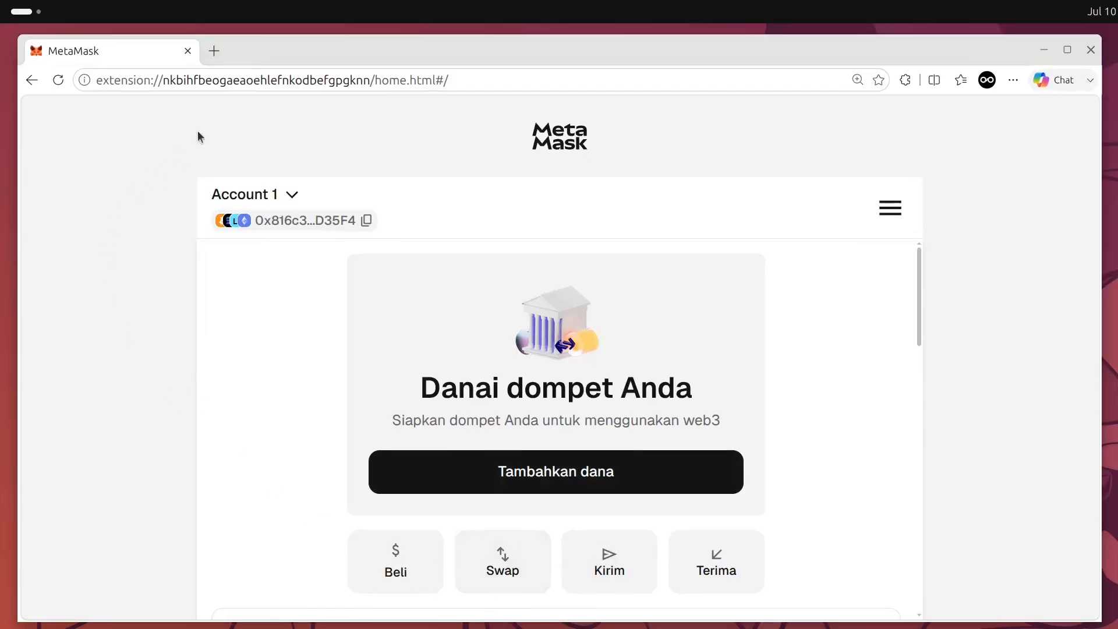
pyautogui.scroll(-5, 708, 311)
pyautogui.scroll(-5, 701, 409)
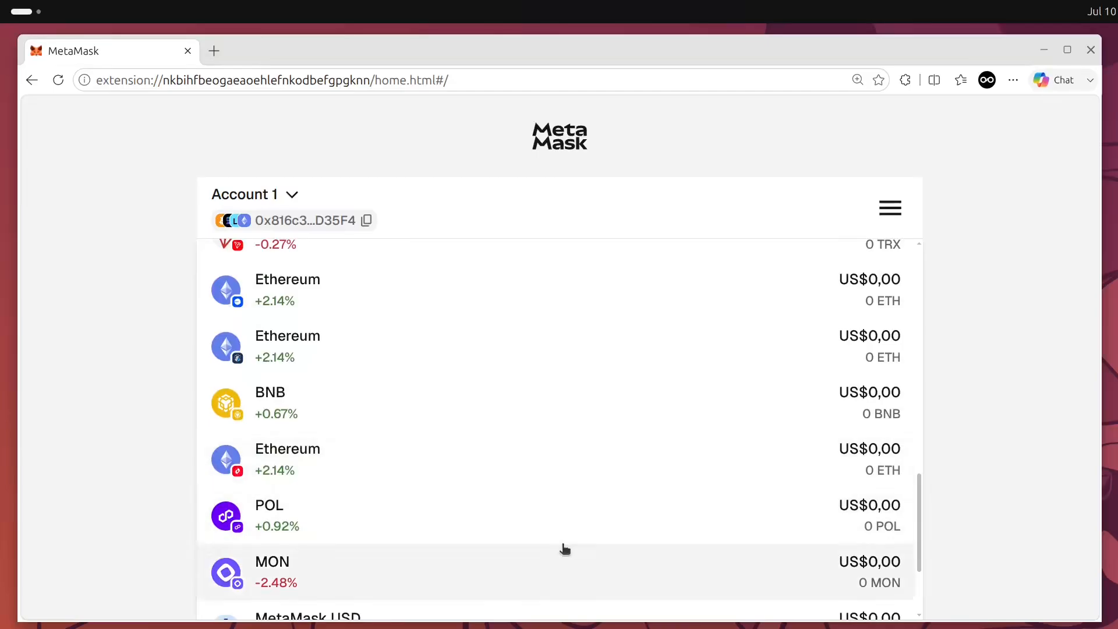
pyautogui.scroll(-3, 556, 501)
pyautogui.scroll(10, 555, 492)
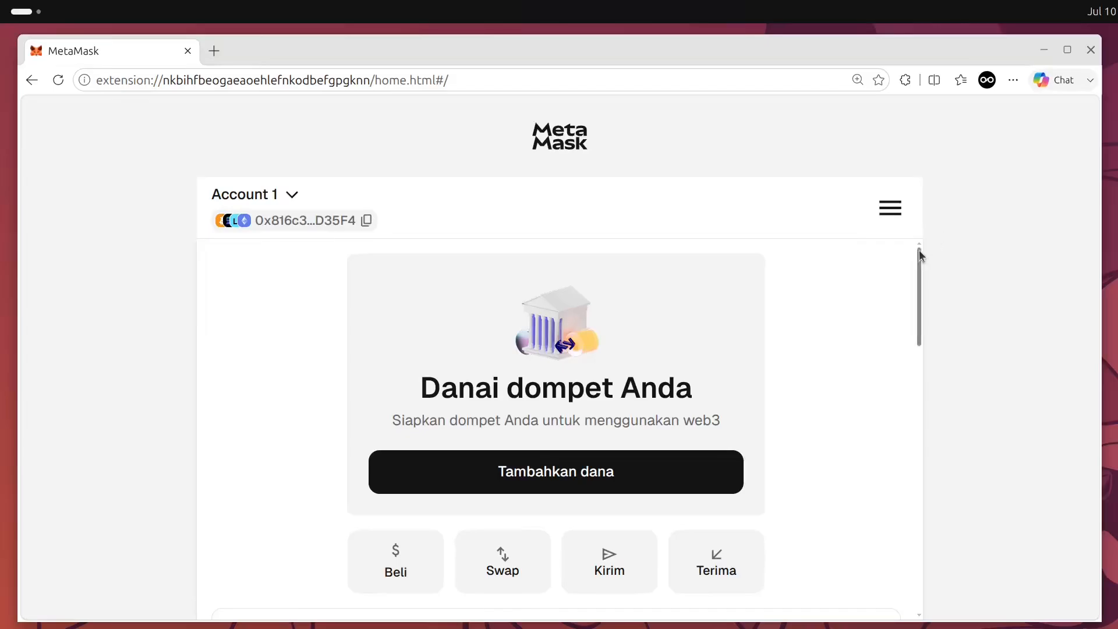
pyautogui.scroll(-5, 809, 413)
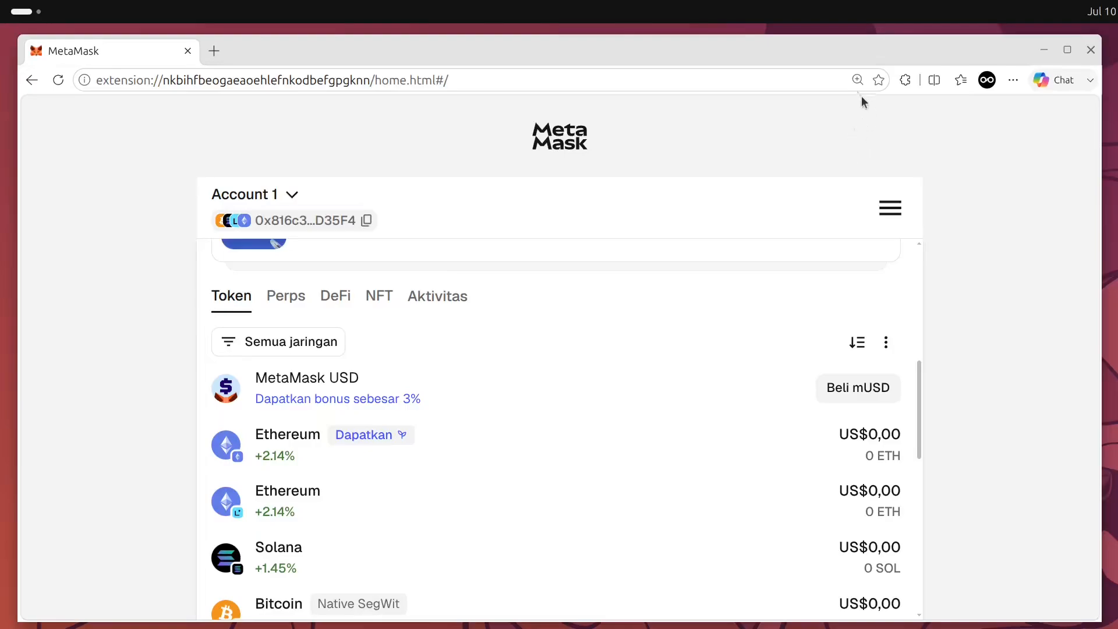
pyautogui.scroll(-2, 806, 325)
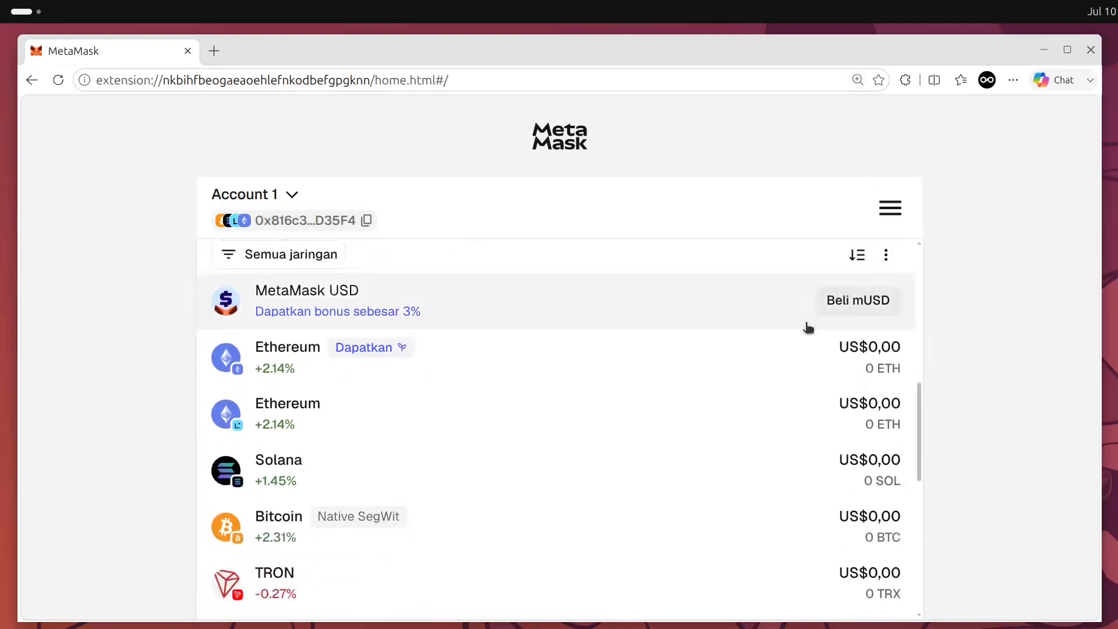